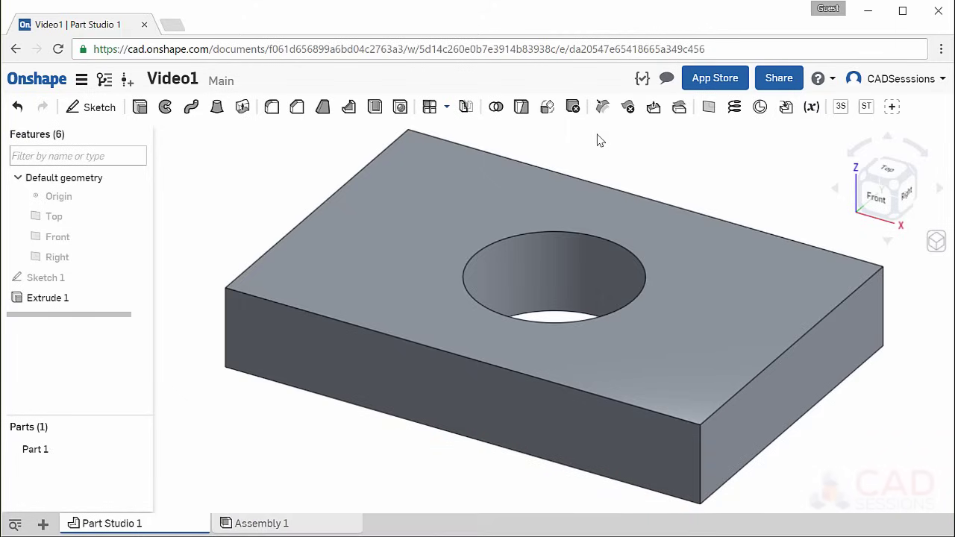
# Step: Open the plate's base sketch for editing and enter 3 in for its horizontal length dimension
pyautogui.rightClick(485, 193)
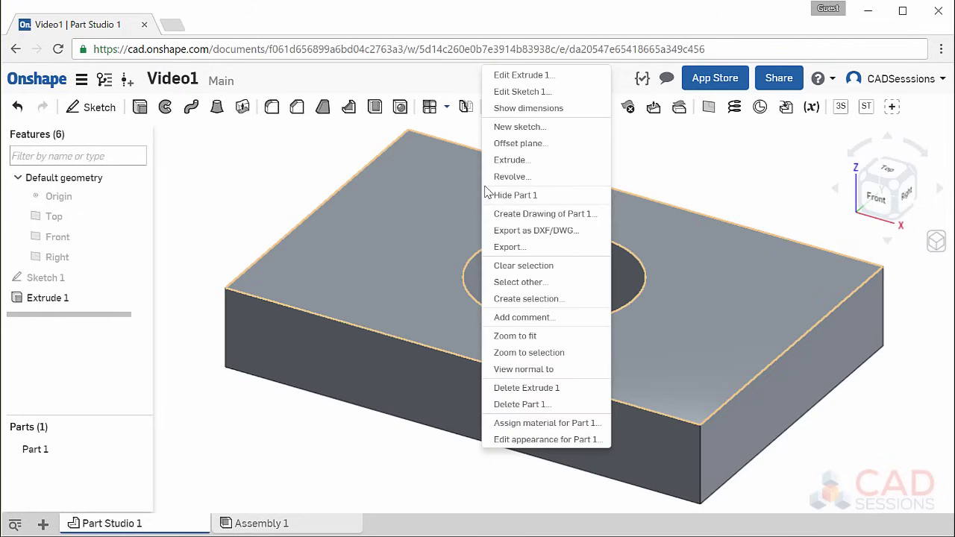
pyautogui.click(514, 92)
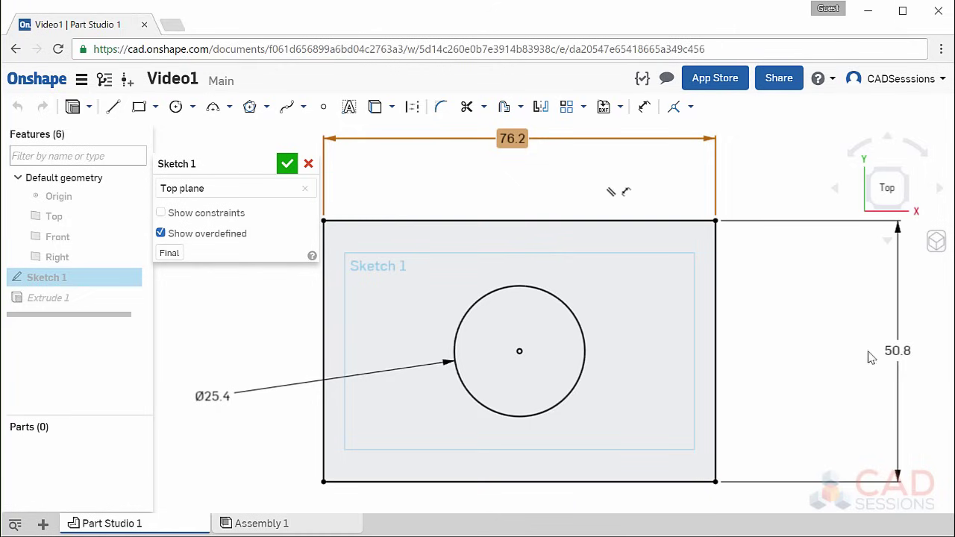
pyautogui.doubleClick(508, 139)
pyautogui.write('3 in')
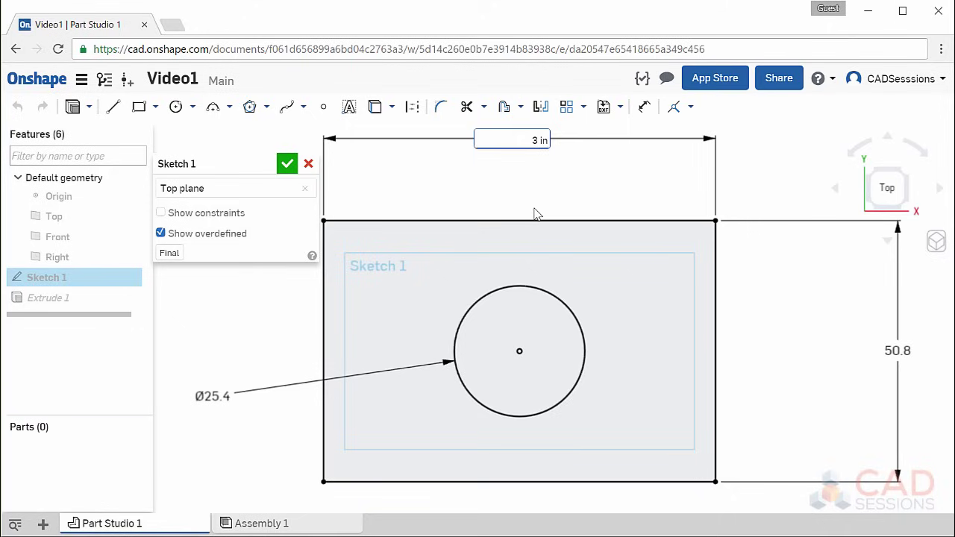
pyautogui.press('Return')
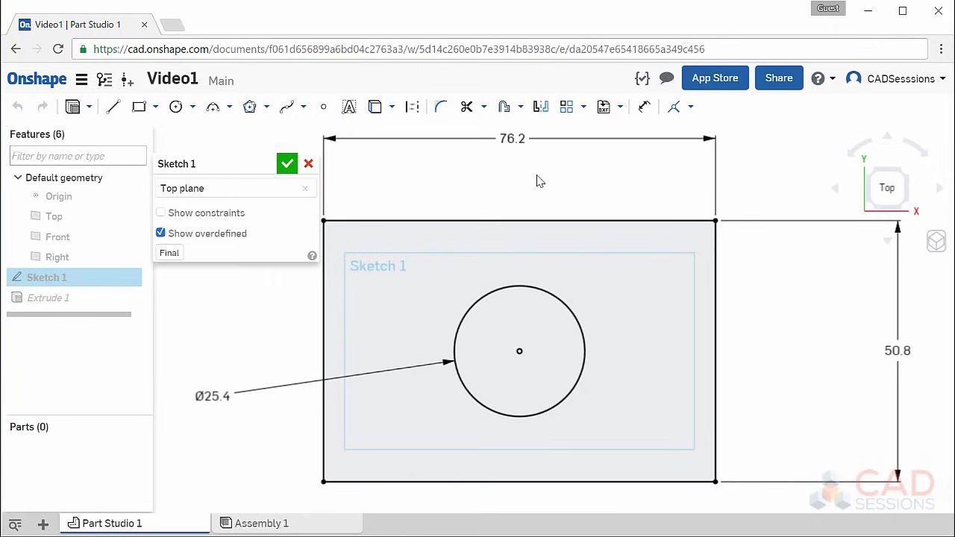
# Step: Set the workspace's default length unit to Inch
pyautogui.click(82, 80)
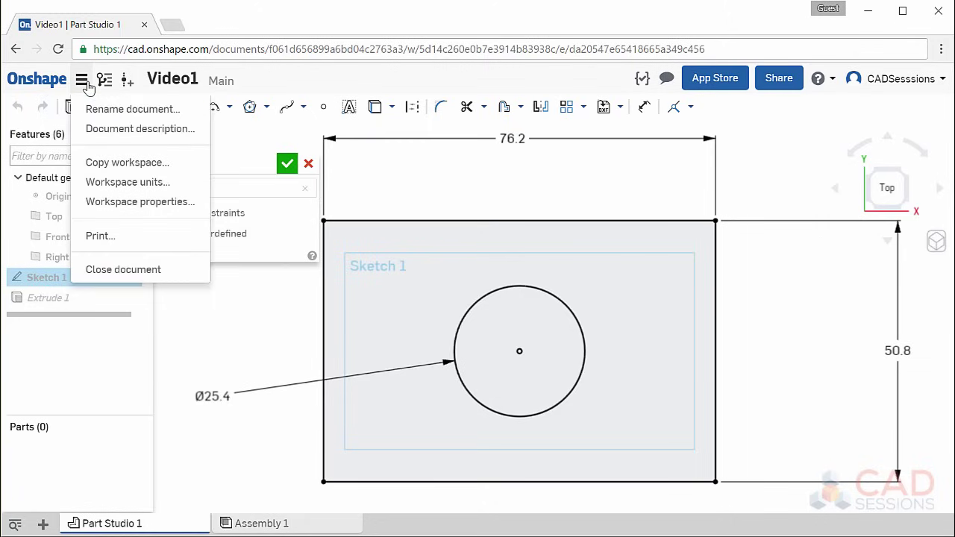
pyautogui.click(179, 186)
pyautogui.click(270, 203)
pyautogui.click(240, 248)
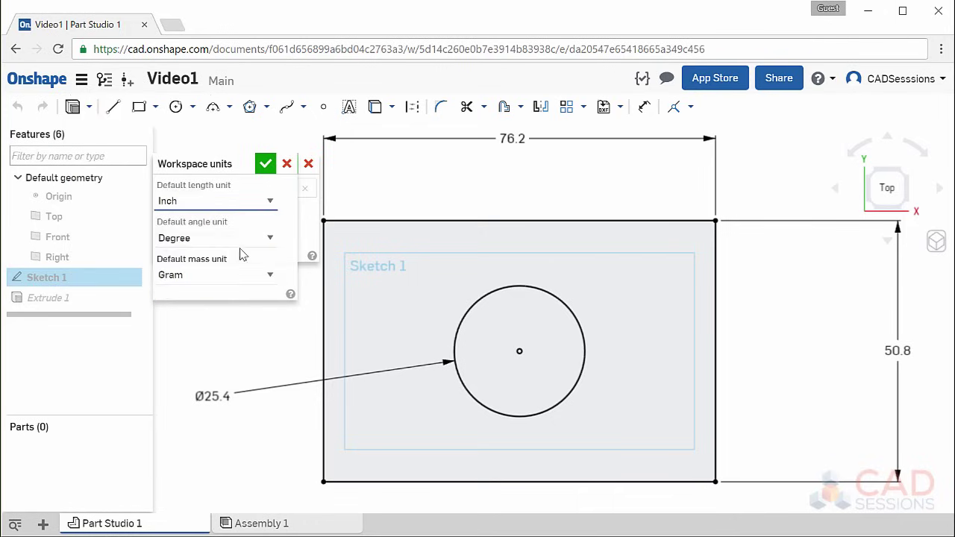
pyautogui.click(265, 165)
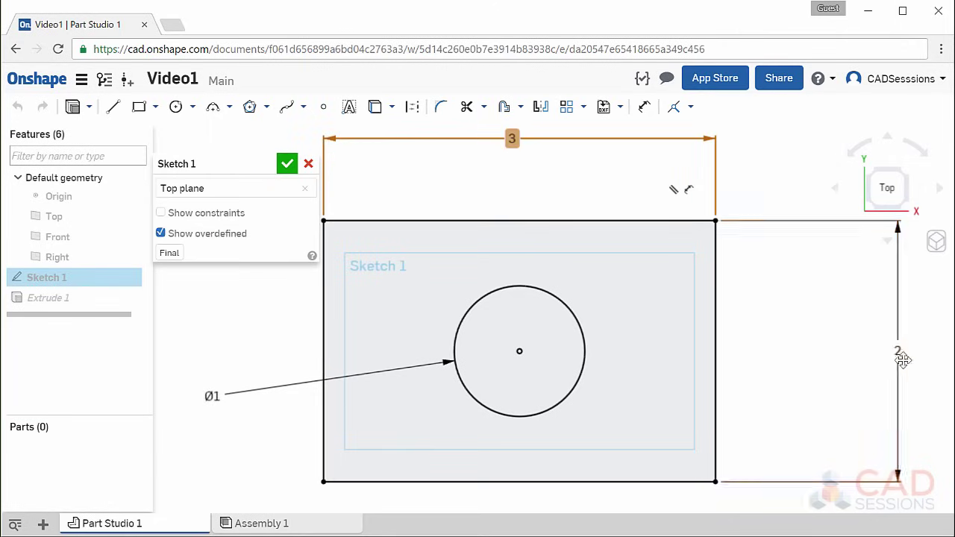
# Step: Accept the plate's base sketch and return to the isometric view of the part
pyautogui.click(212, 395)
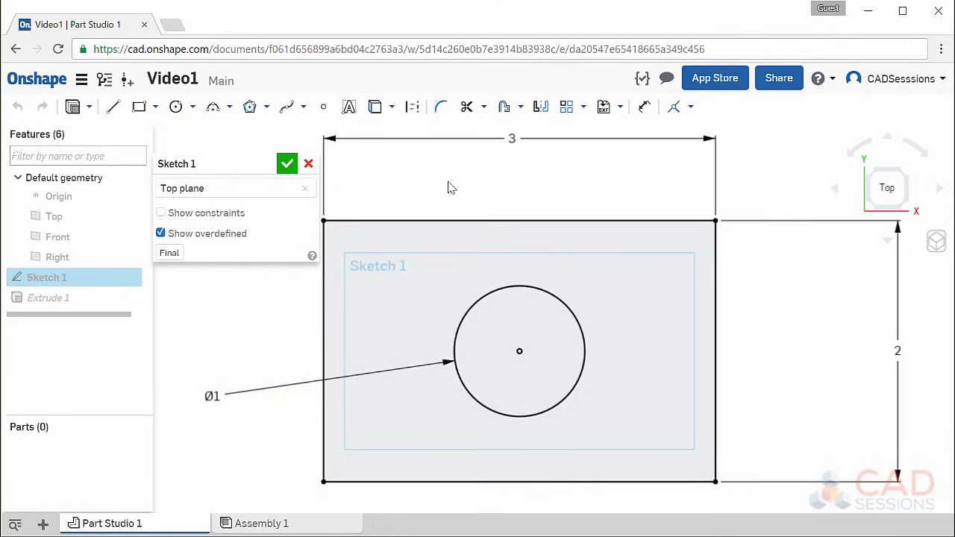
pyautogui.click(287, 164)
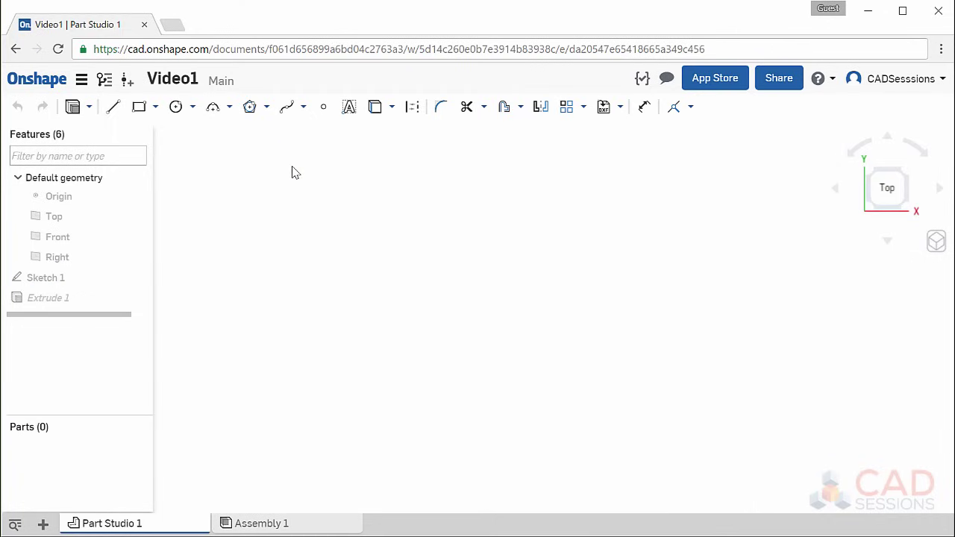
pyautogui.click(910, 211)
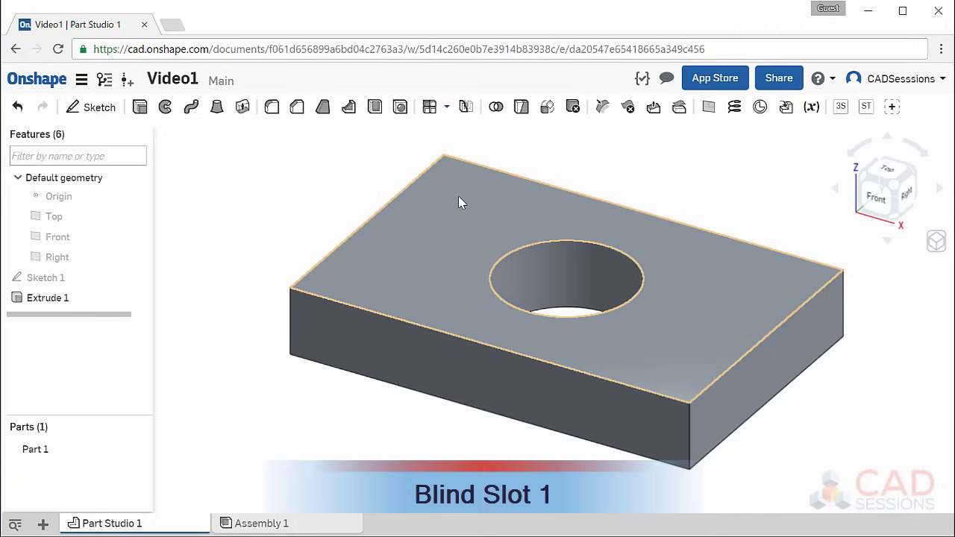
# Step: Start a new sketch on the plate's top face and view that face straight on
pyautogui.click(101, 107)
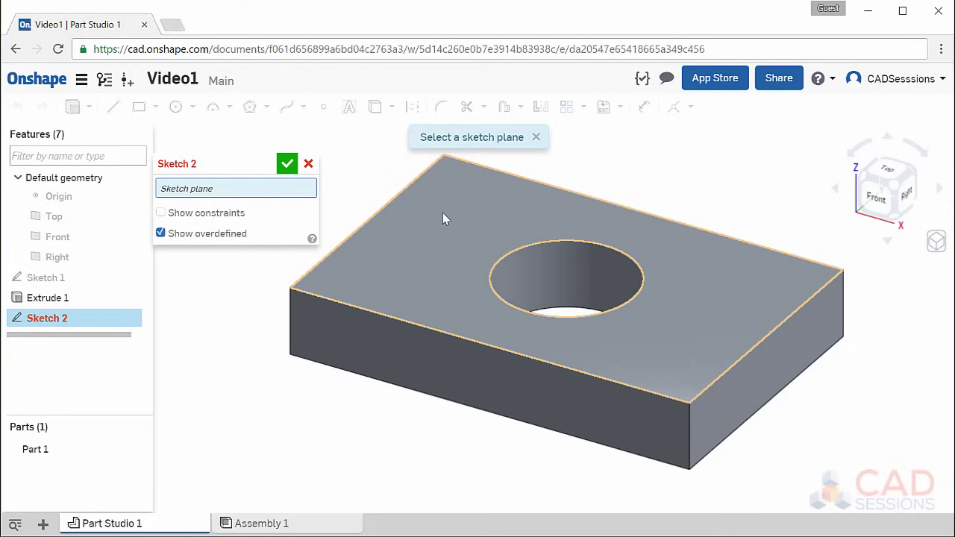
pyautogui.click(441, 262)
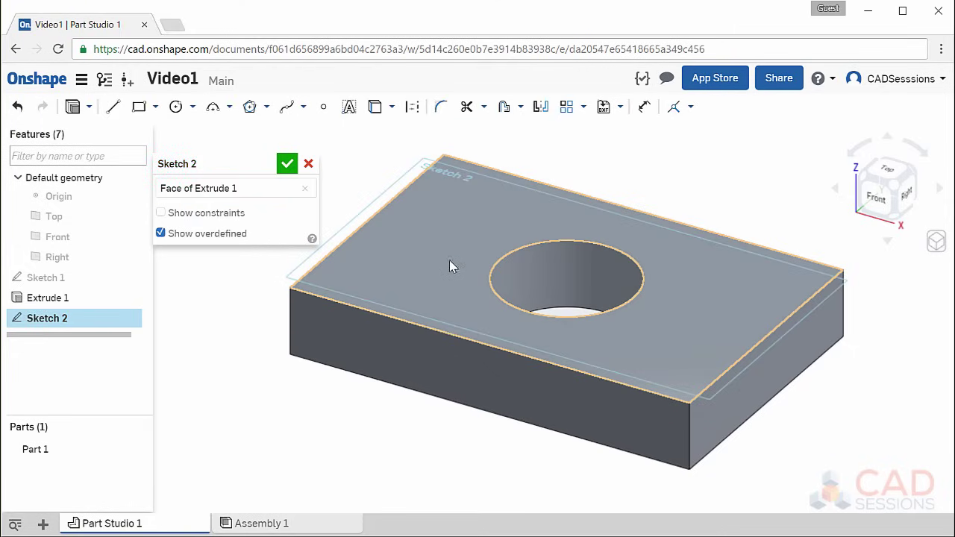
pyautogui.rightClick(451, 226)
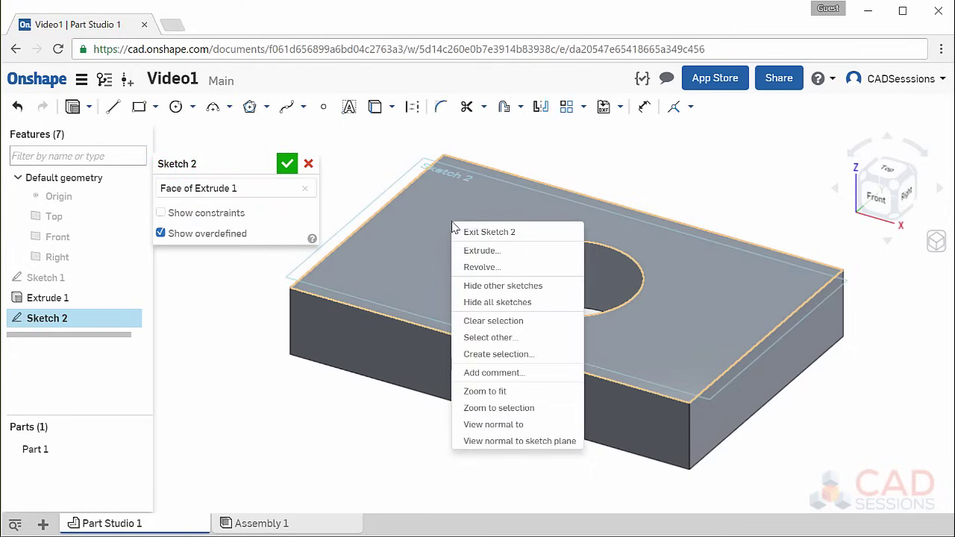
pyautogui.click(545, 427)
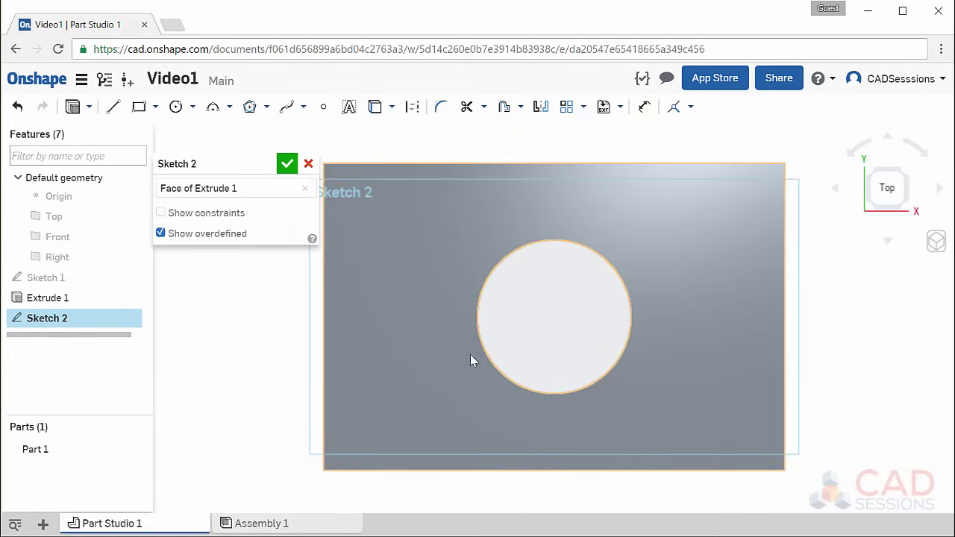
pyautogui.scroll(-3, 439, 332)
pyautogui.scroll(3, 383, 364)
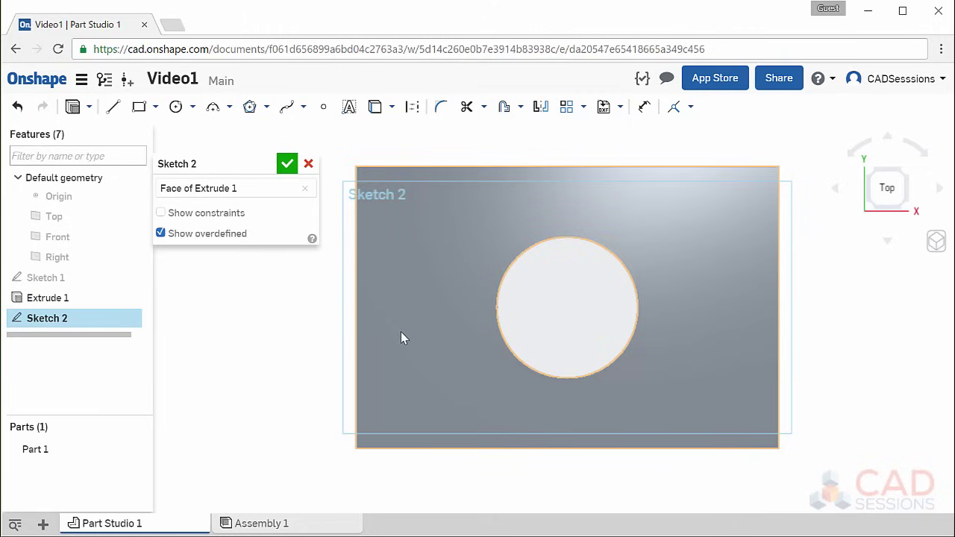
# Step: Sketch a corner rectangle about 0.32 in wide between the plate's upper and lower edges, beside the hole
pyautogui.click(139, 107)
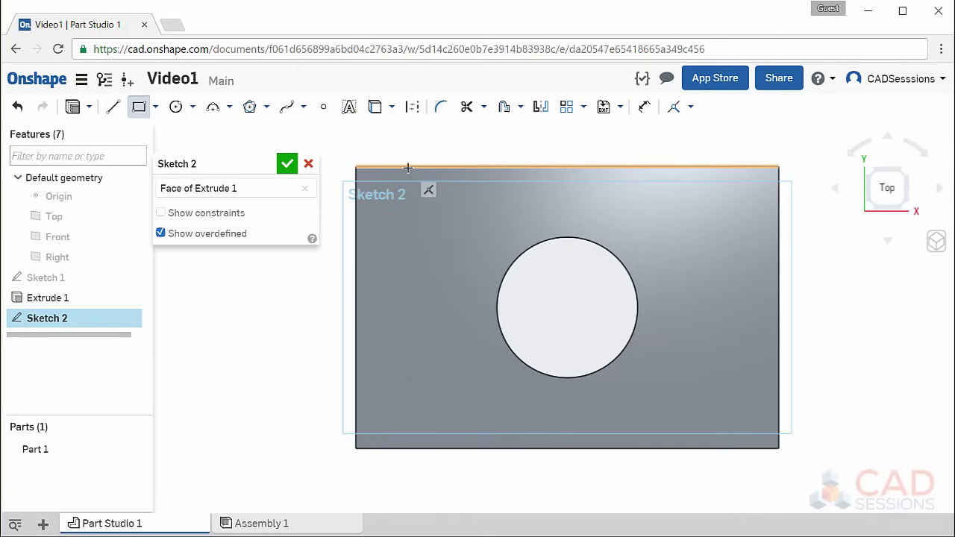
pyautogui.click(406, 168)
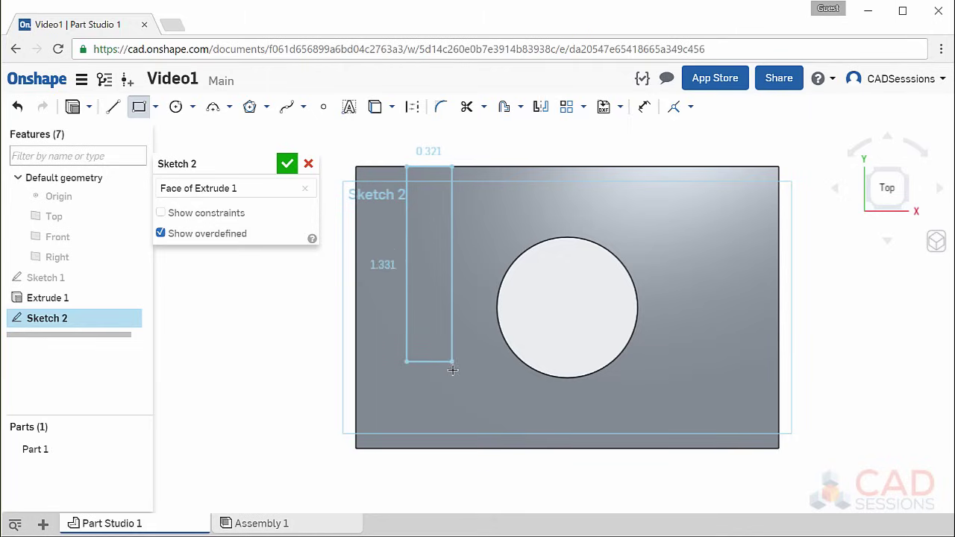
pyautogui.click(451, 448)
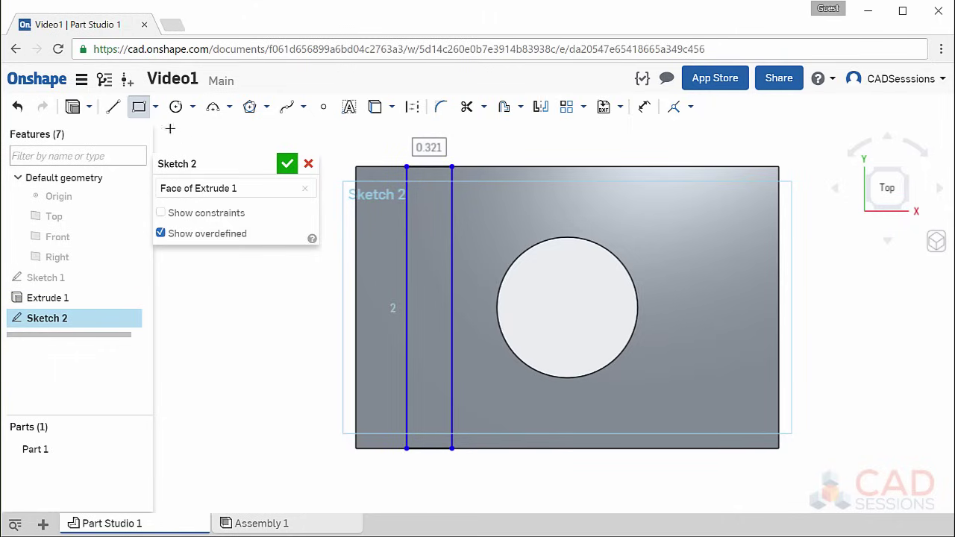
pyautogui.click(141, 110)
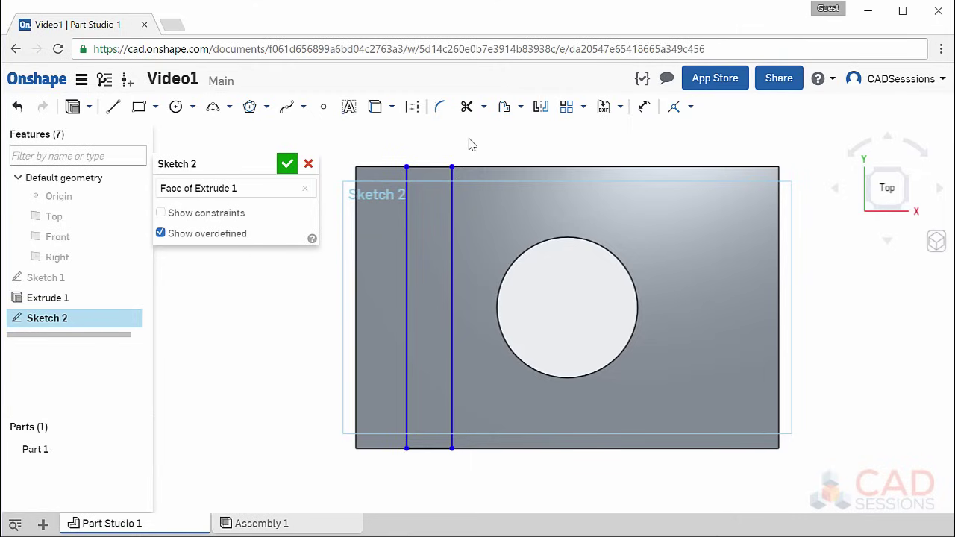
# Step: Shift the rectangle's vertical sides and its upper corner to widen it to about 0.43 in
pyautogui.moveTo(455, 213)
pyautogui.mouseDown()
pyautogui.moveTo(507, 216)
pyautogui.moveTo(459, 224)
pyautogui.moveTo(494, 230)
pyautogui.moveTo(453, 238)
pyautogui.mouseUp()
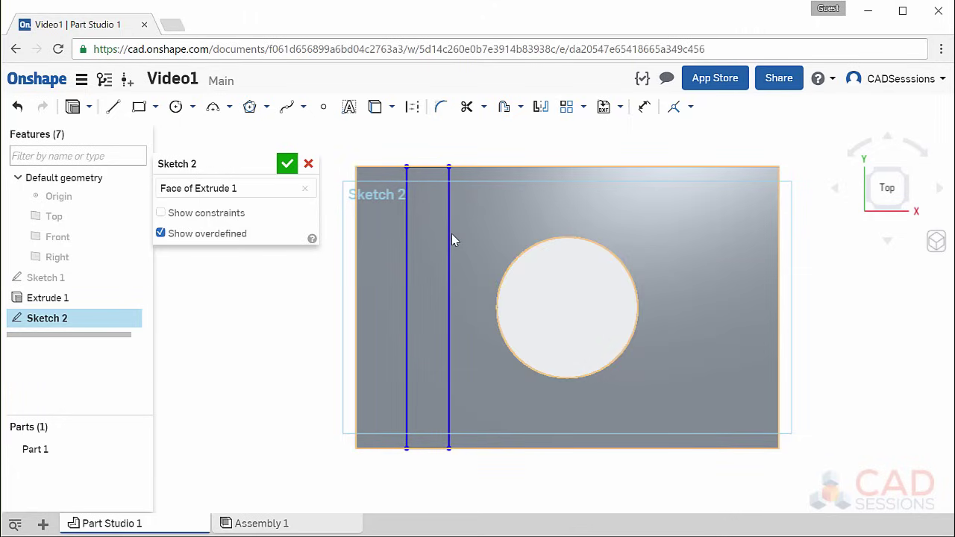
pyautogui.moveTo(404, 265)
pyautogui.mouseDown()
pyautogui.moveTo(381, 280)
pyautogui.moveTo(398, 271)
pyautogui.mouseUp()
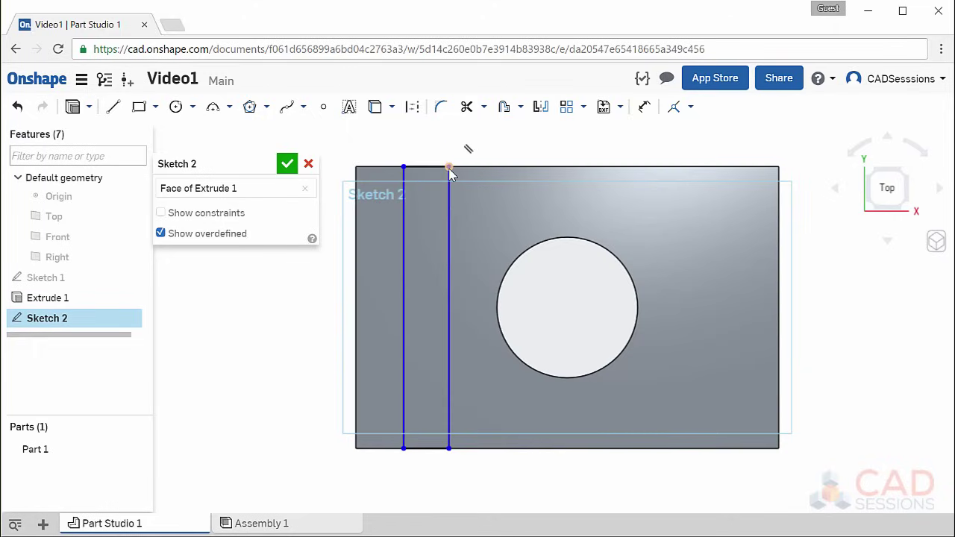
pyautogui.moveTo(450, 169)
pyautogui.mouseDown()
pyautogui.moveTo(522, 169)
pyautogui.moveTo(464, 170)
pyautogui.mouseUp()
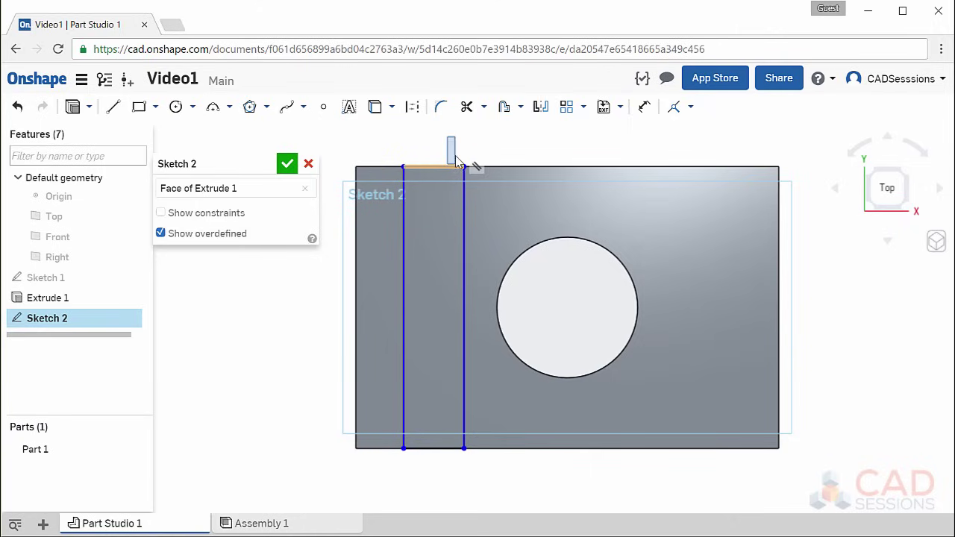
pyautogui.click(420, 165)
pyautogui.press('Escape')
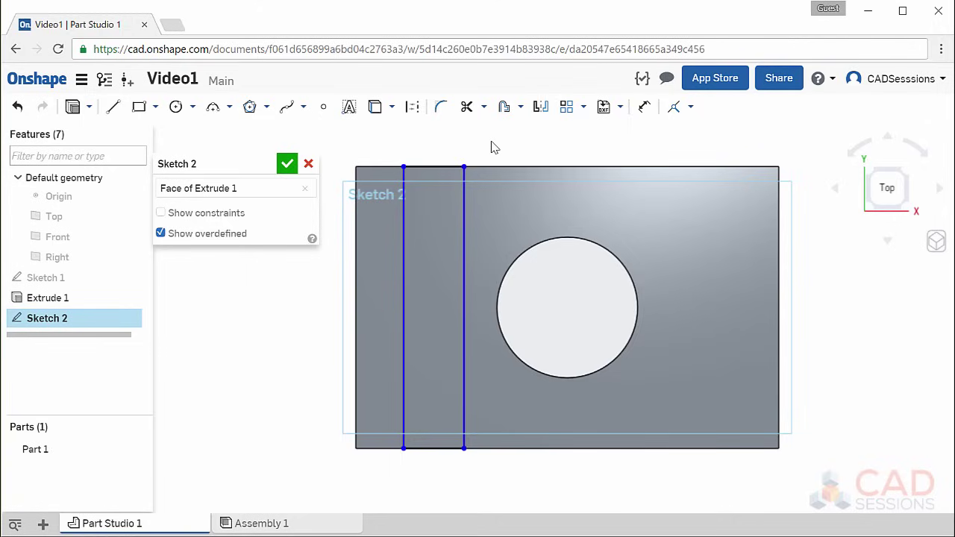
# Step: Dimension the width of the slot rectangle between its two vertical sides as 0.25 in
pyautogui.click(644, 107)
pyautogui.click(403, 246)
pyautogui.click(464, 250)
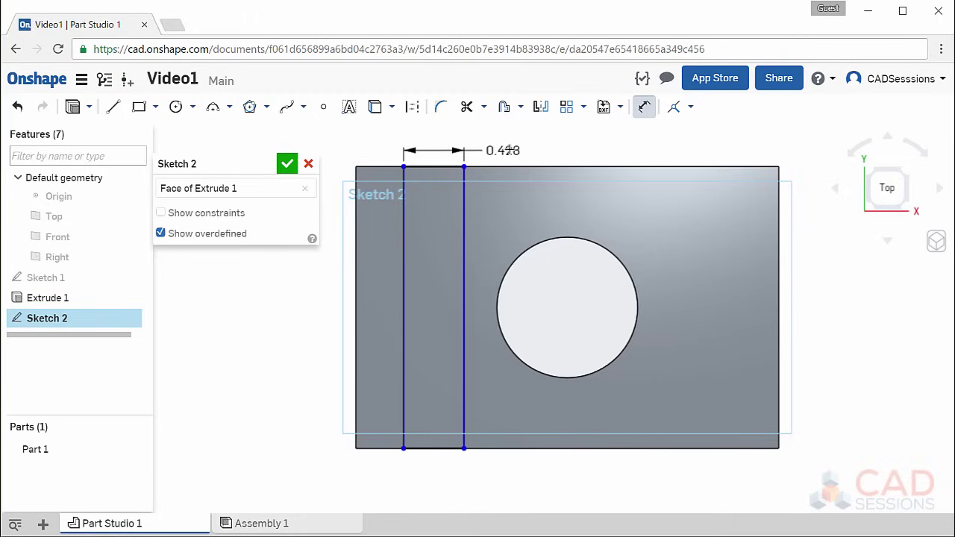
pyautogui.click(514, 147)
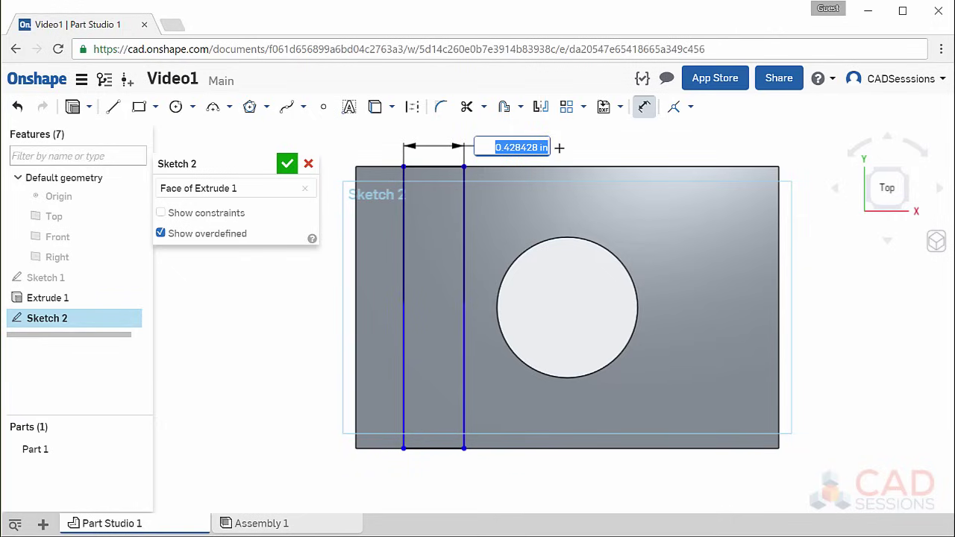
pyautogui.press('BackSpace')
pyautogui.write('0.25')
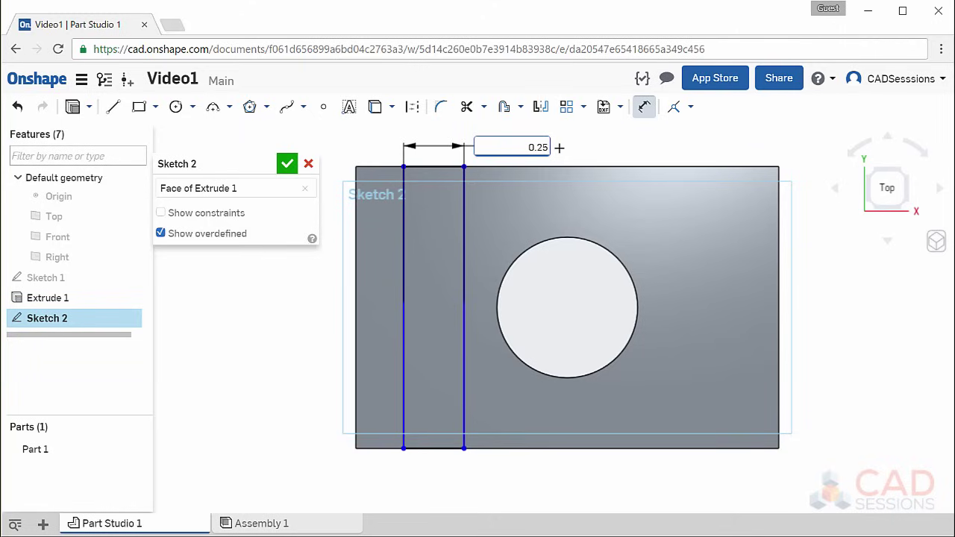
pyautogui.press('Return')
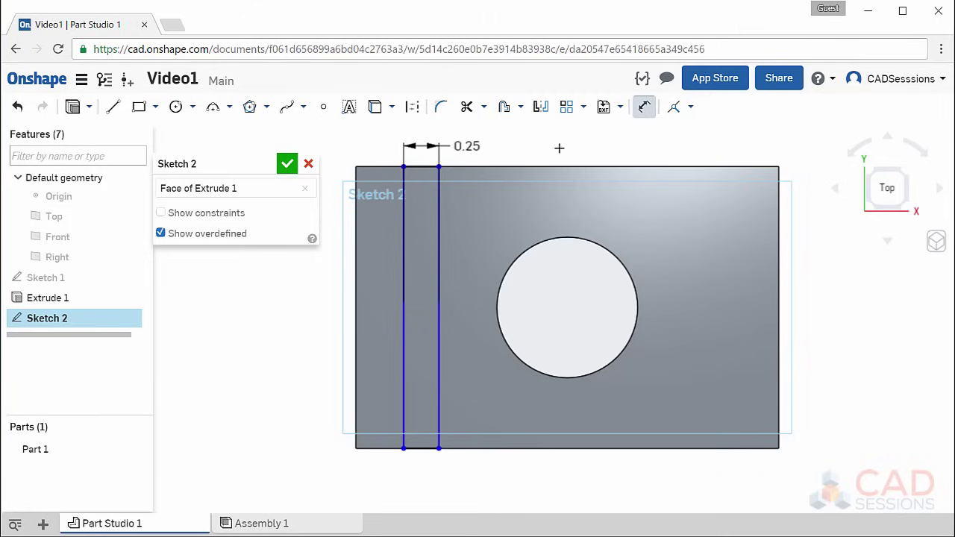
pyautogui.click(646, 107)
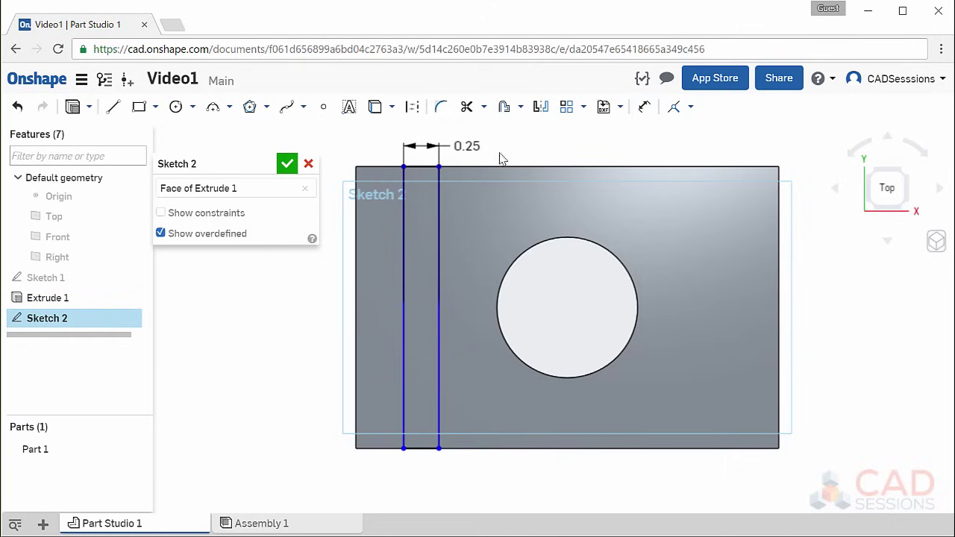
# Step: Dimension the slot rectangle 0.1 in from the plate's left edge and move the dimension text clear of its arrows
pyautogui.moveTo(406, 265)
pyautogui.mouseDown()
pyautogui.moveTo(517, 270)
pyautogui.moveTo(457, 274)
pyautogui.mouseUp()
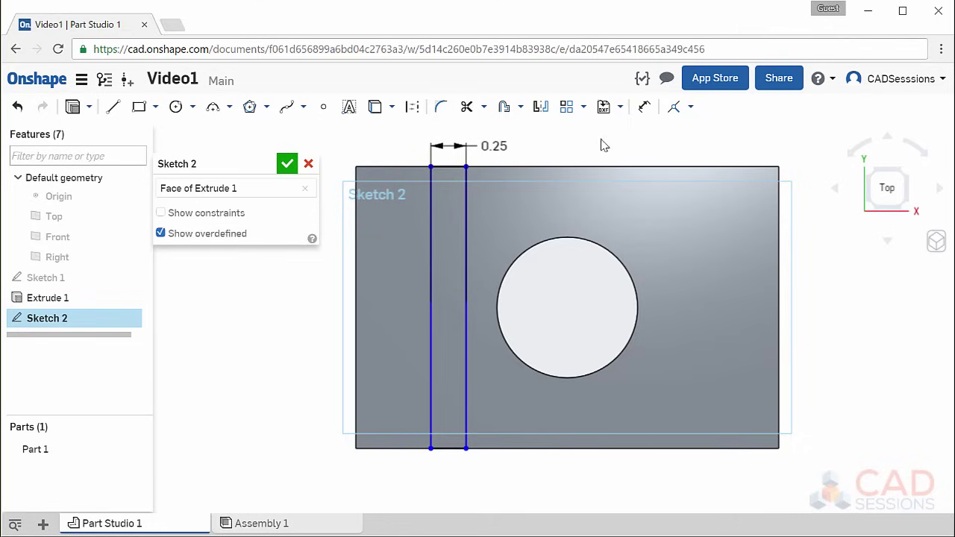
pyautogui.click(644, 106)
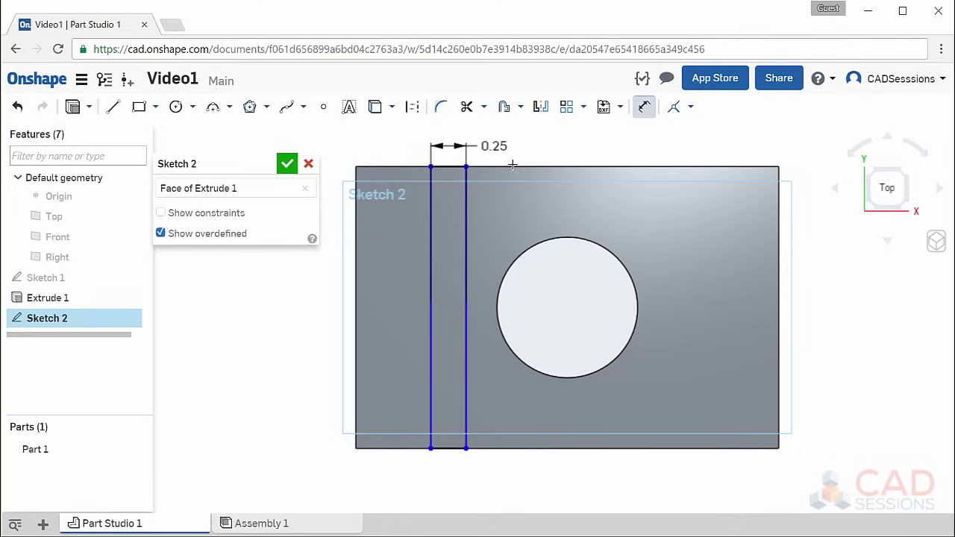
pyautogui.click(358, 237)
pyautogui.click(431, 222)
pyautogui.click(332, 140)
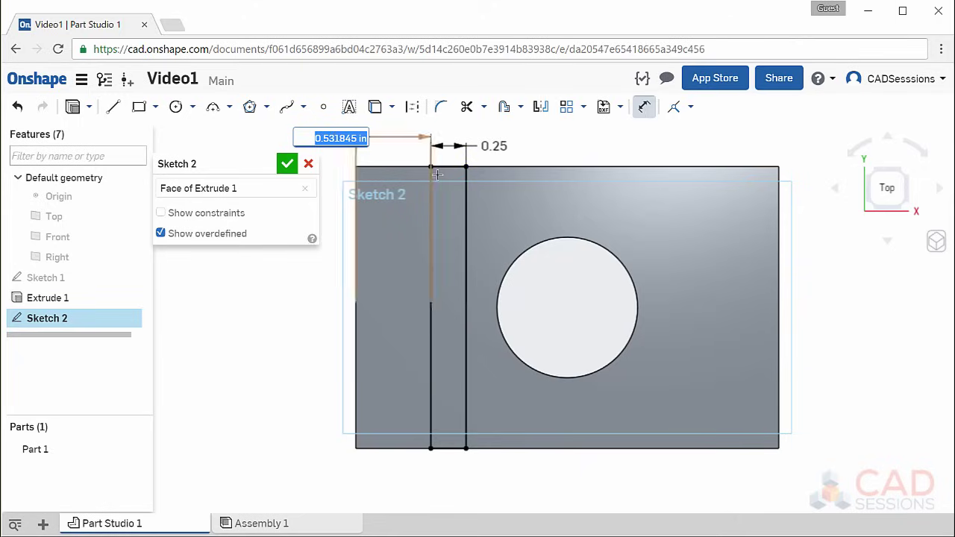
pyautogui.write('0.1 in')
pyautogui.press('Return')
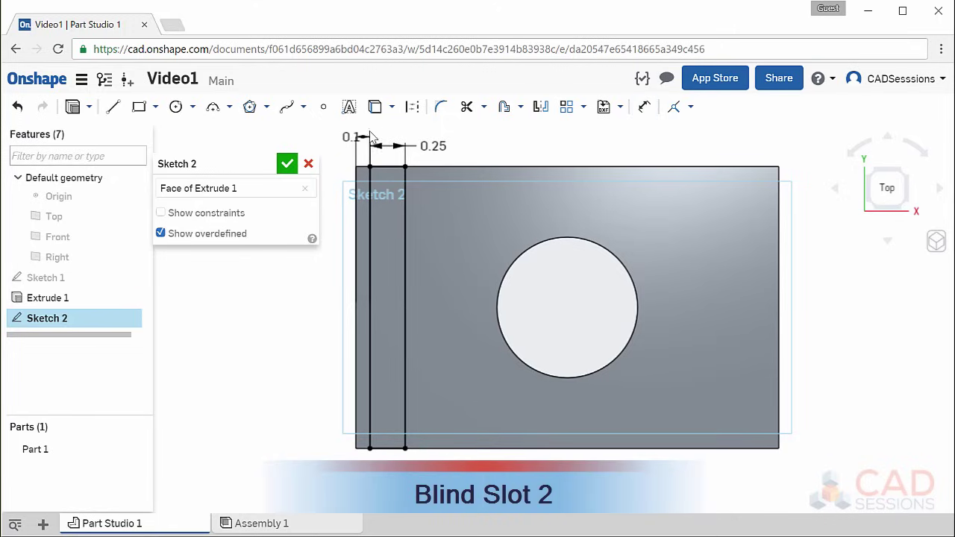
pyautogui.moveTo(351, 138); pyautogui.dragTo(333, 138)
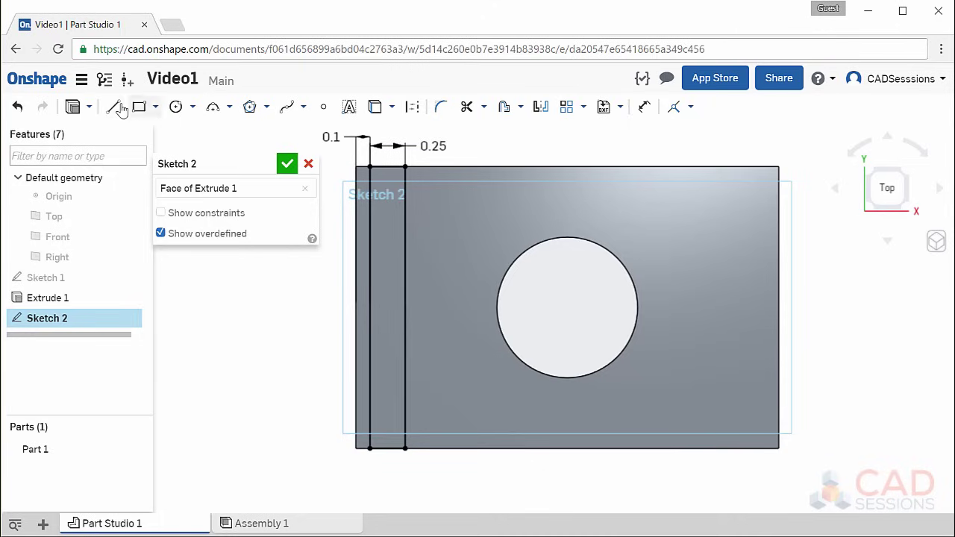
# Step: Sketch a closed rectangle of lines about 0.36 in wide between the plate's upper and lower edges, overlapping the hole's left side
pyautogui.click(116, 109)
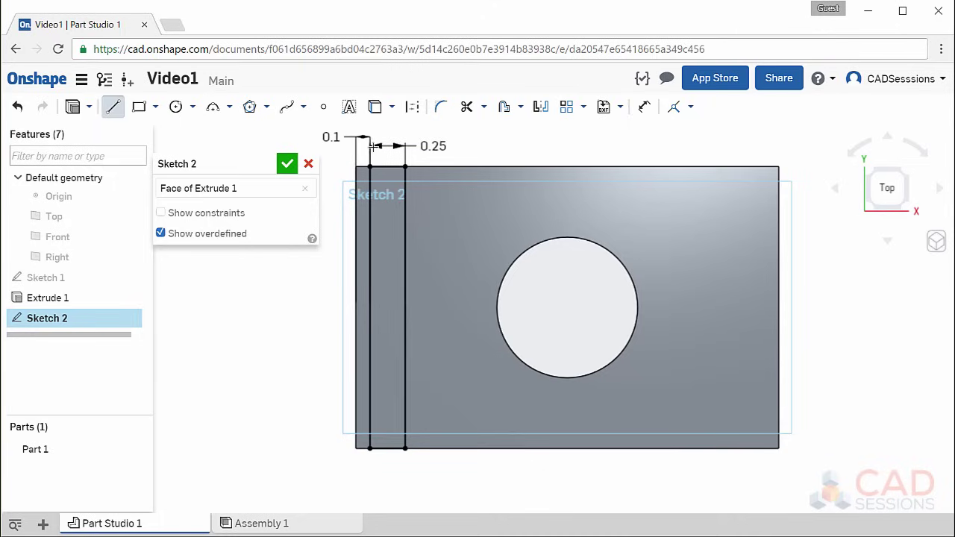
pyautogui.click(476, 164)
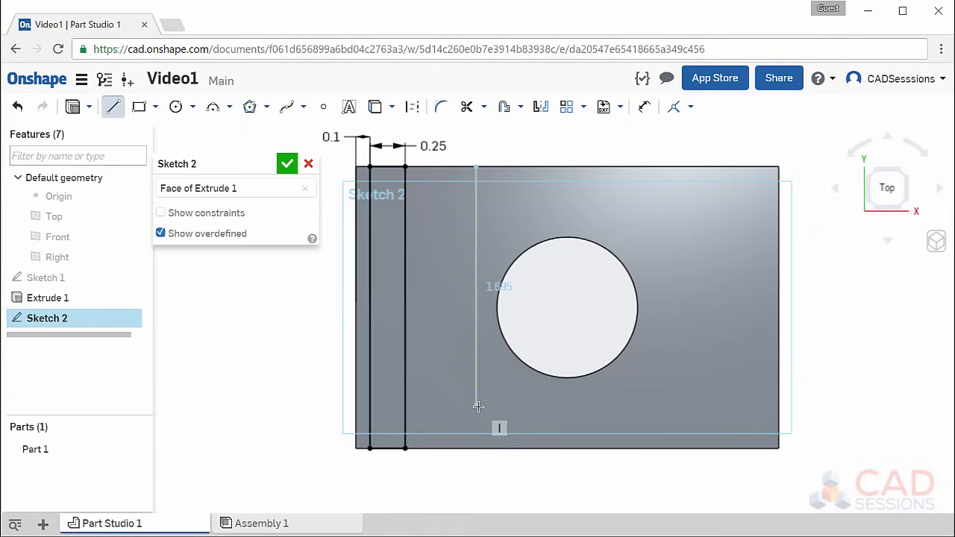
pyautogui.click(476, 448)
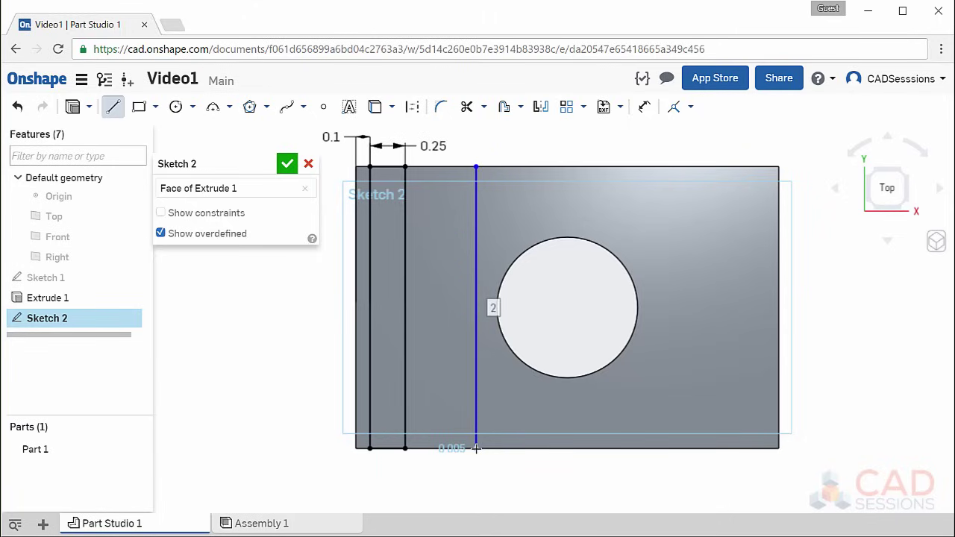
pyautogui.click(528, 449)
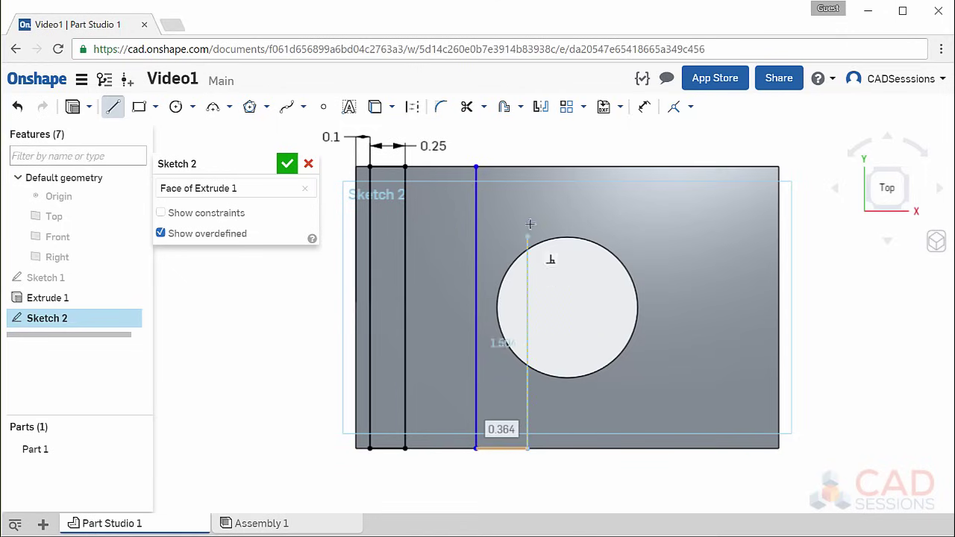
pyautogui.click(528, 167)
pyautogui.click(476, 167)
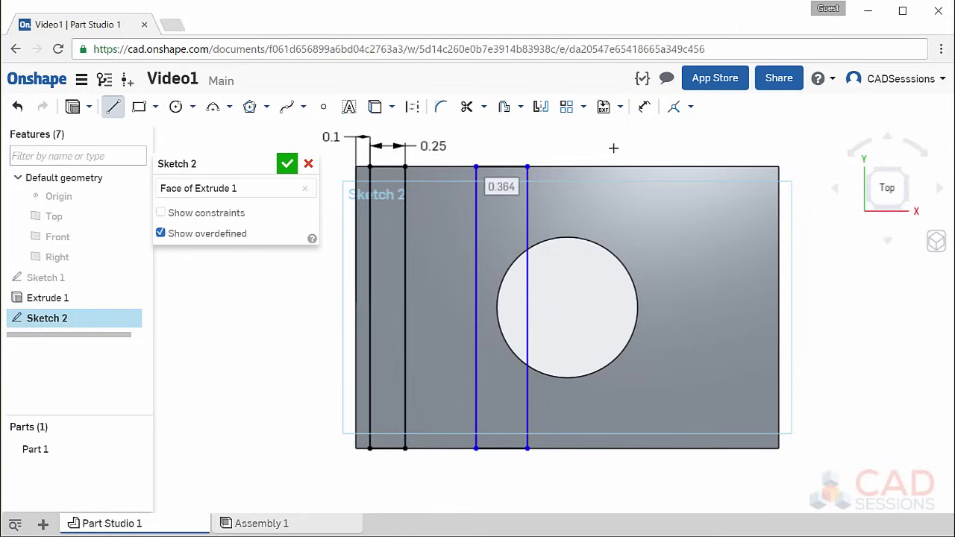
# Step: Dimension the width of the line-drawn rectangle between its two vertical sides as 0.4 in
pyautogui.click(645, 111)
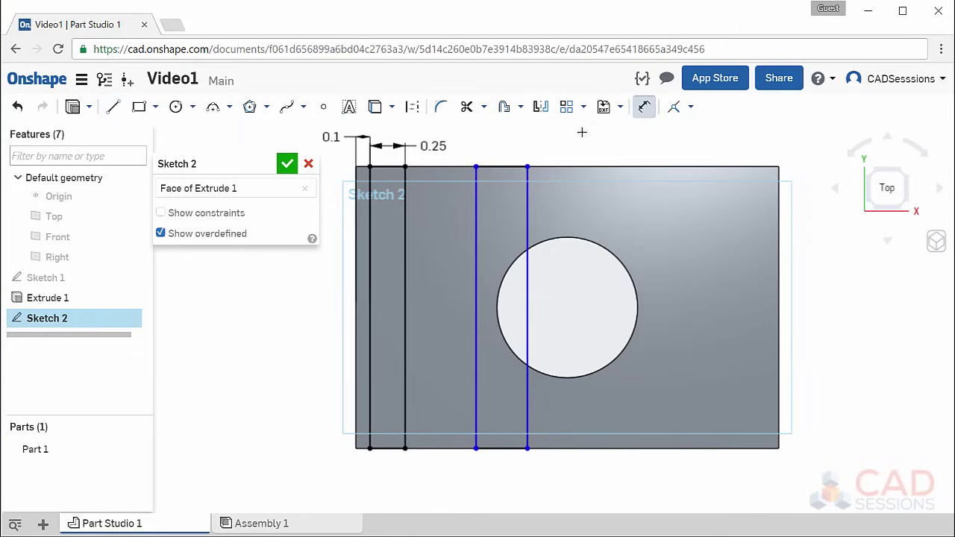
pyautogui.click(476, 204)
pyautogui.click(526, 201)
pyautogui.click(595, 145)
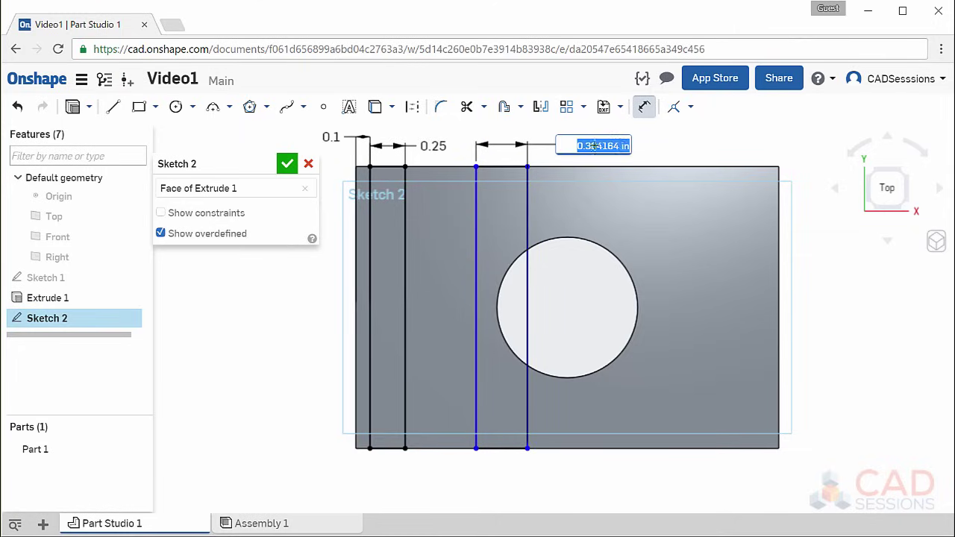
pyautogui.write('0.4')
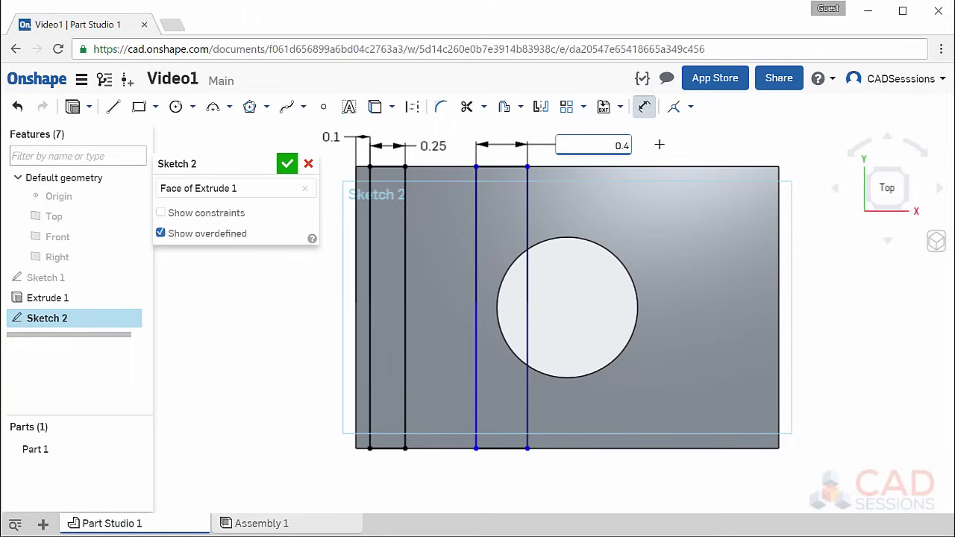
pyautogui.press('Return')
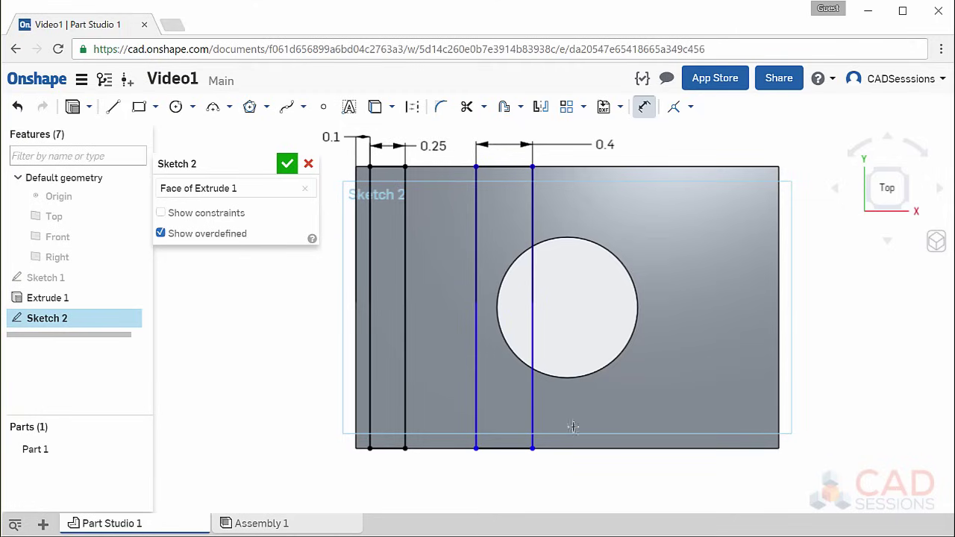
# Step: Shift the 0.4 in wide rectangle over the middle of the hole and place a sketch point at the hole's center
pyautogui.click(645, 106)
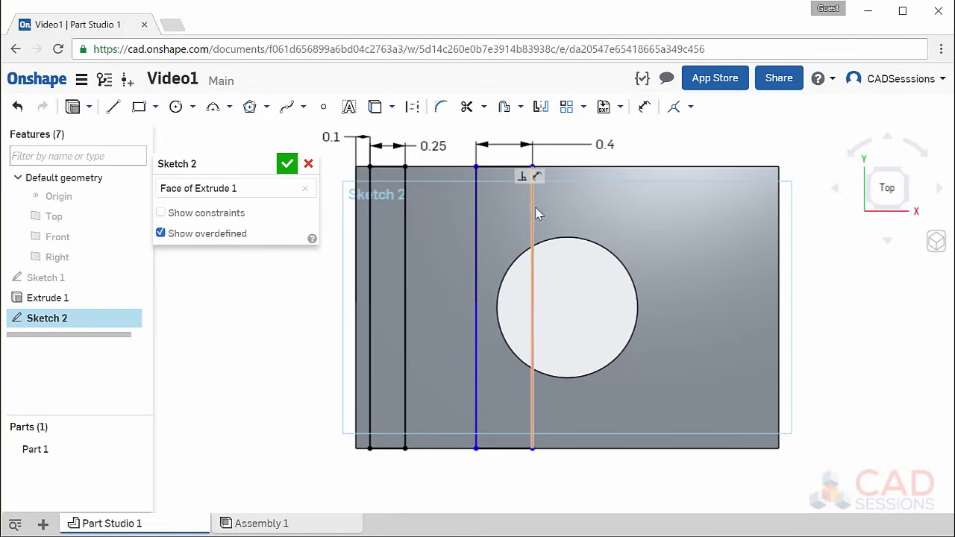
pyautogui.moveTo(539, 208)
pyautogui.mouseDown()
pyautogui.moveTo(609, 206)
pyautogui.moveTo(587, 206)
pyautogui.moveTo(599, 214)
pyautogui.mouseUp()
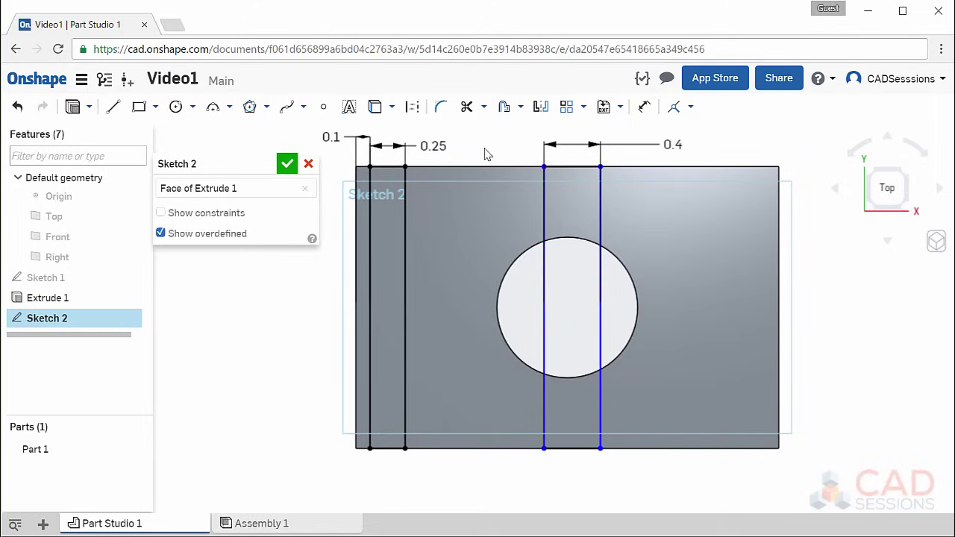
pyautogui.click(323, 110)
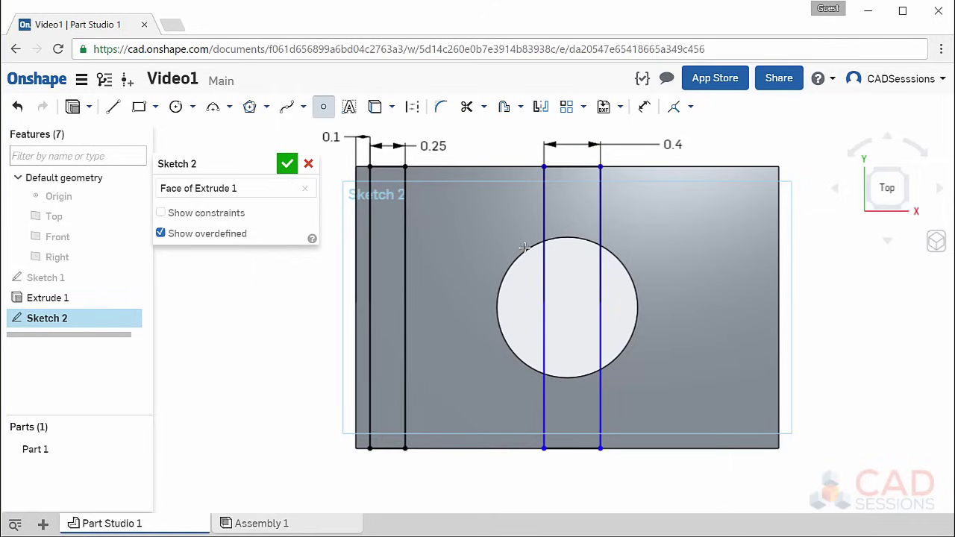
pyautogui.click(568, 307)
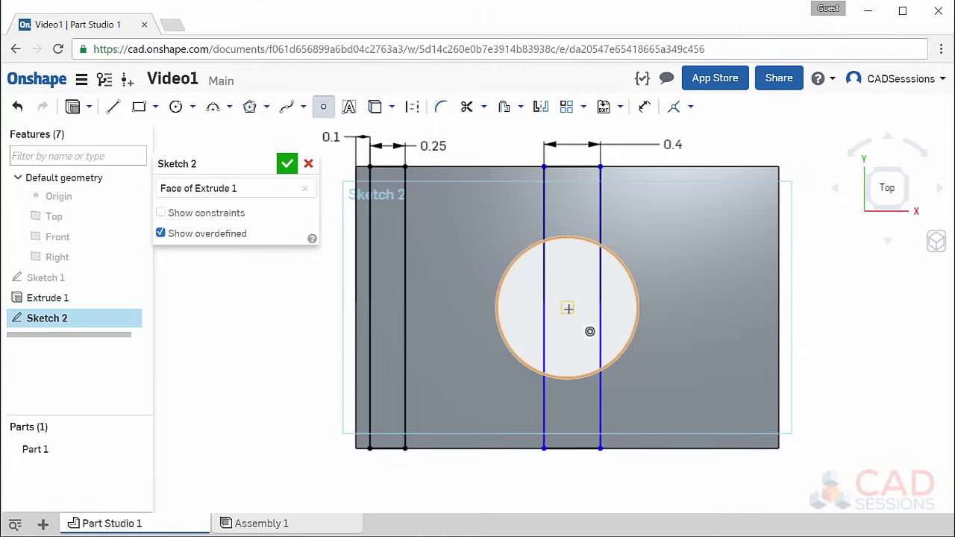
pyautogui.click(568, 308)
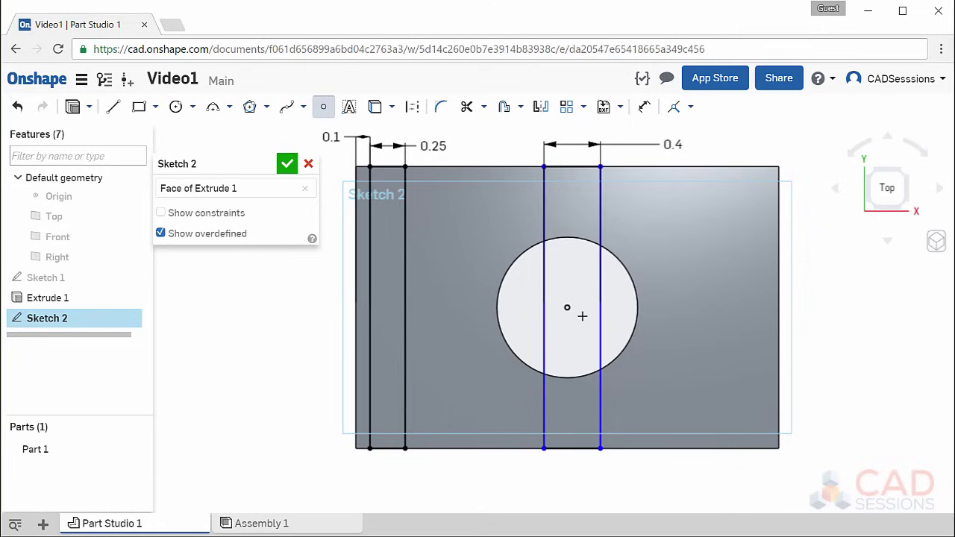
# Step: Draw a vertical construction line between the midpoints of the middle rectangle's upper and lower edges
pyautogui.click(113, 109)
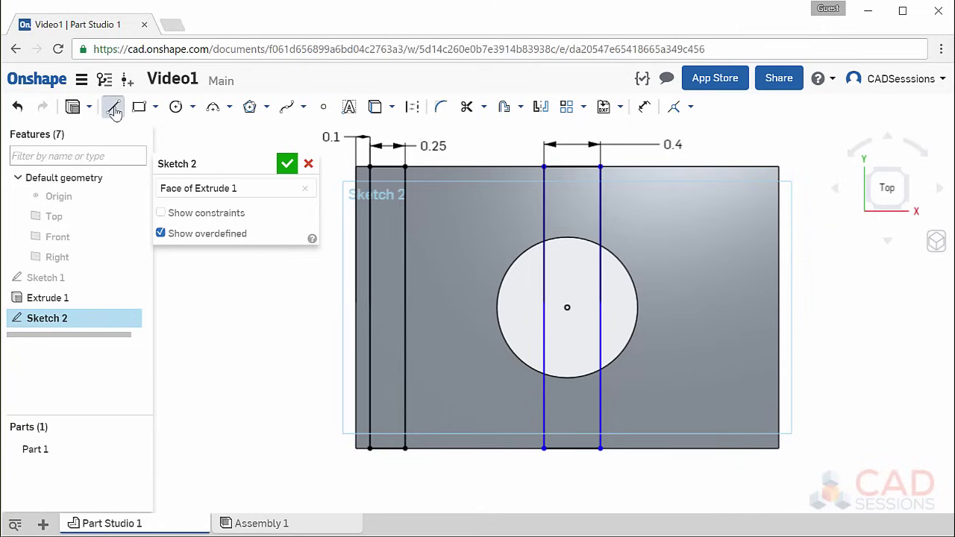
pyautogui.click(413, 109)
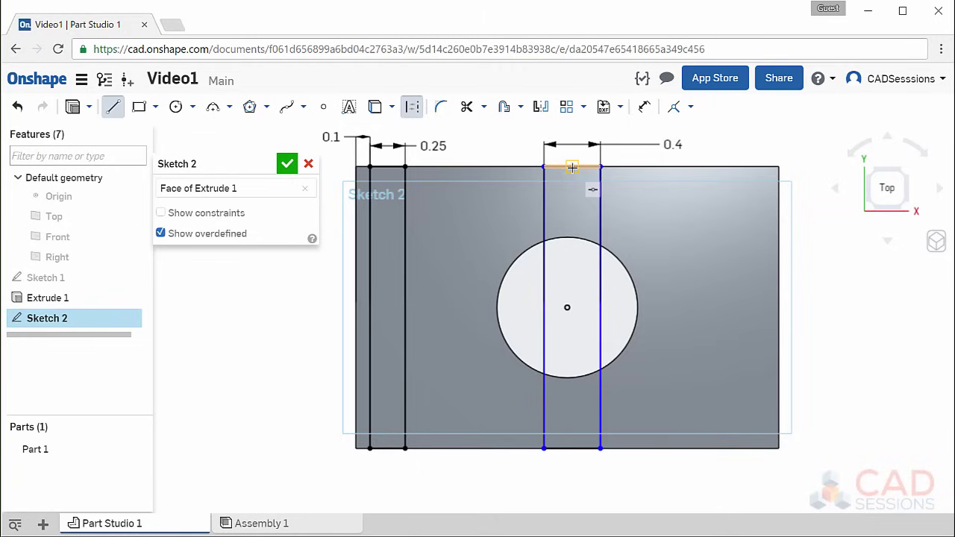
pyautogui.click(572, 167)
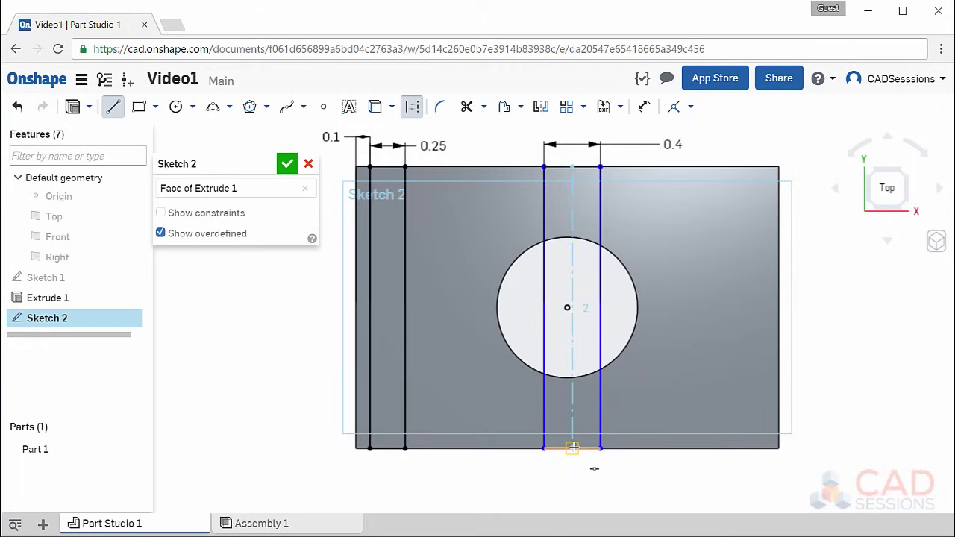
pyautogui.click(572, 447)
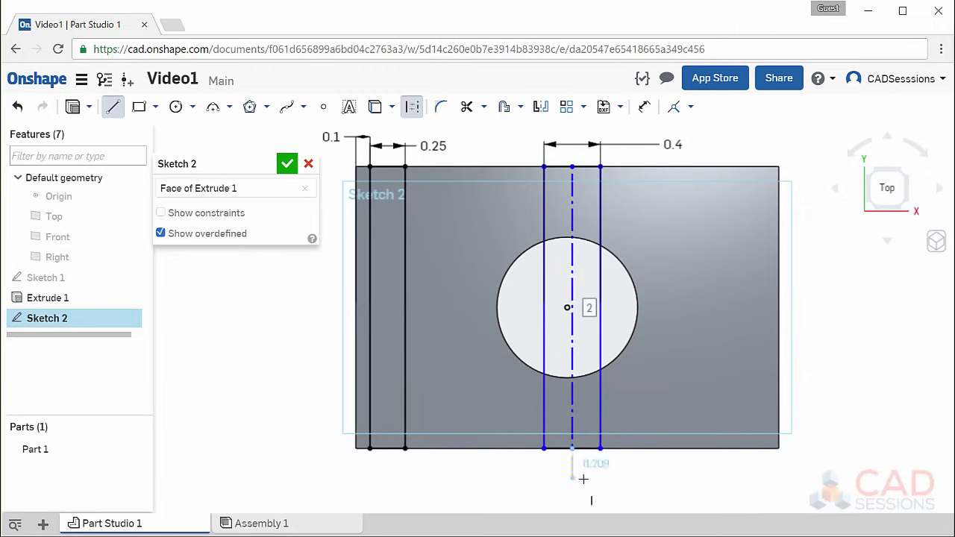
pyautogui.press('Escape')
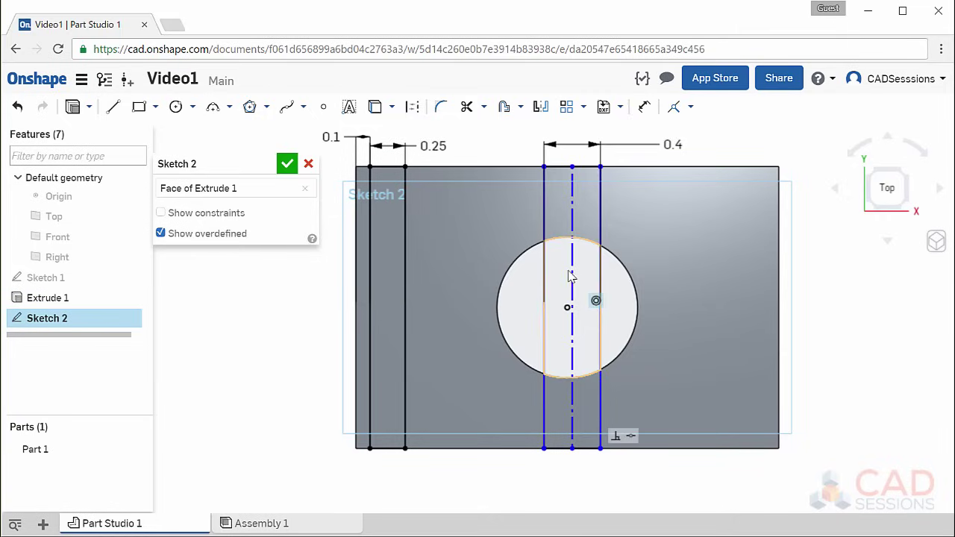
pyautogui.moveTo(569, 276)
pyautogui.mouseDown()
pyautogui.moveTo(607, 273)
pyautogui.moveTo(529, 281)
pyautogui.moveTo(596, 283)
pyautogui.moveTo(585, 280)
pyautogui.mouseUp()
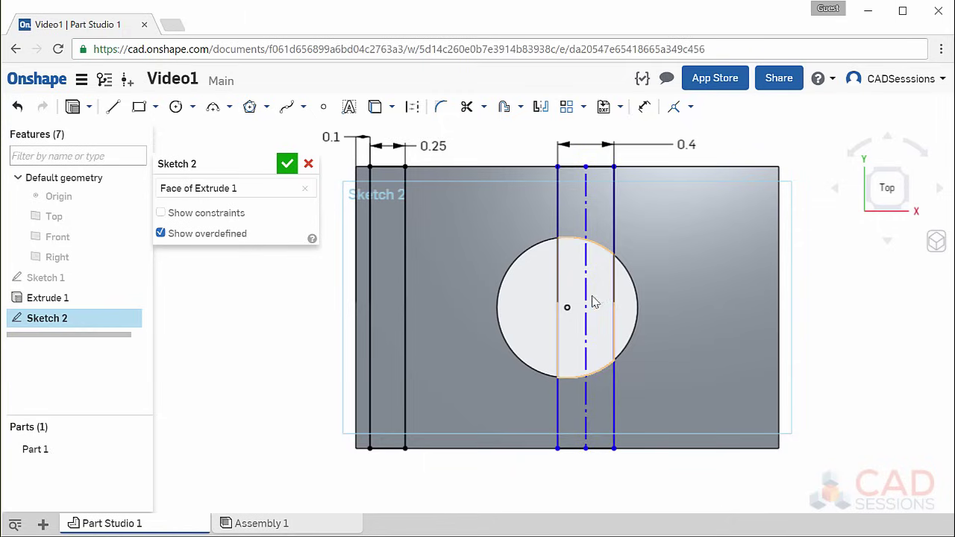
pyautogui.click(567, 307)
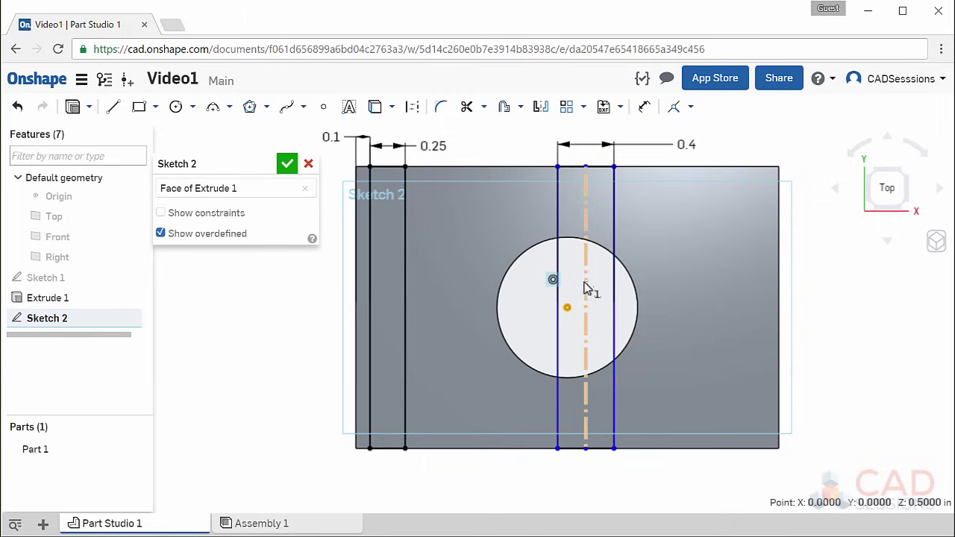
pyautogui.click(586, 287)
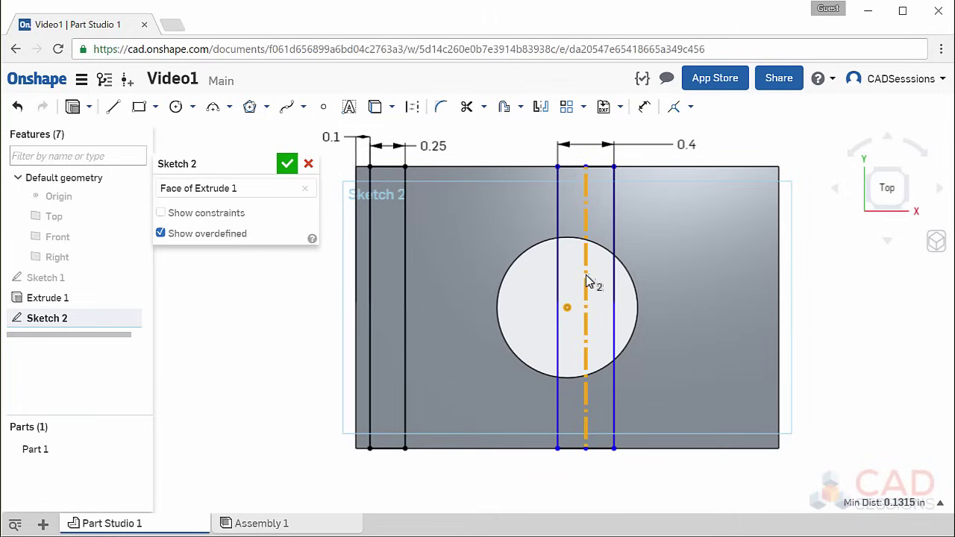
pyautogui.click(675, 284)
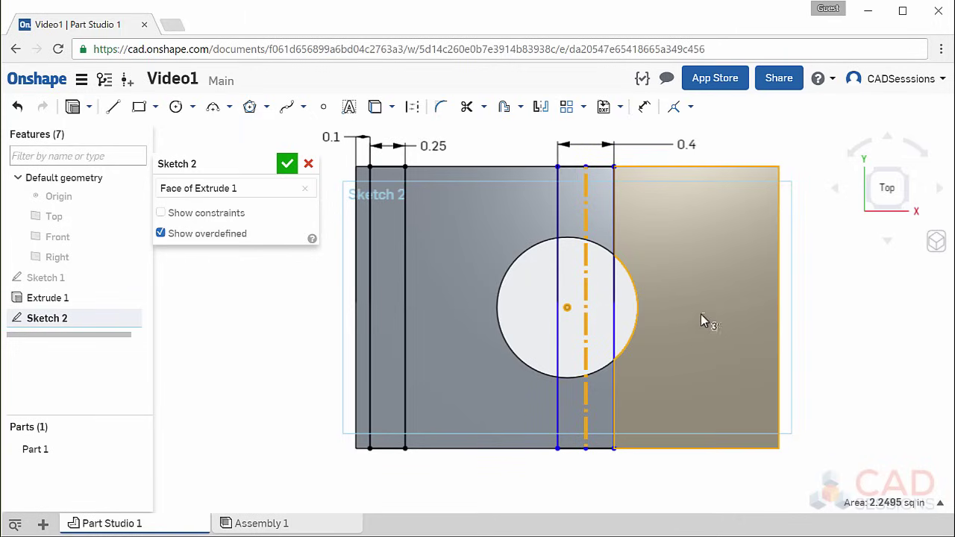
pyautogui.press('Escape')
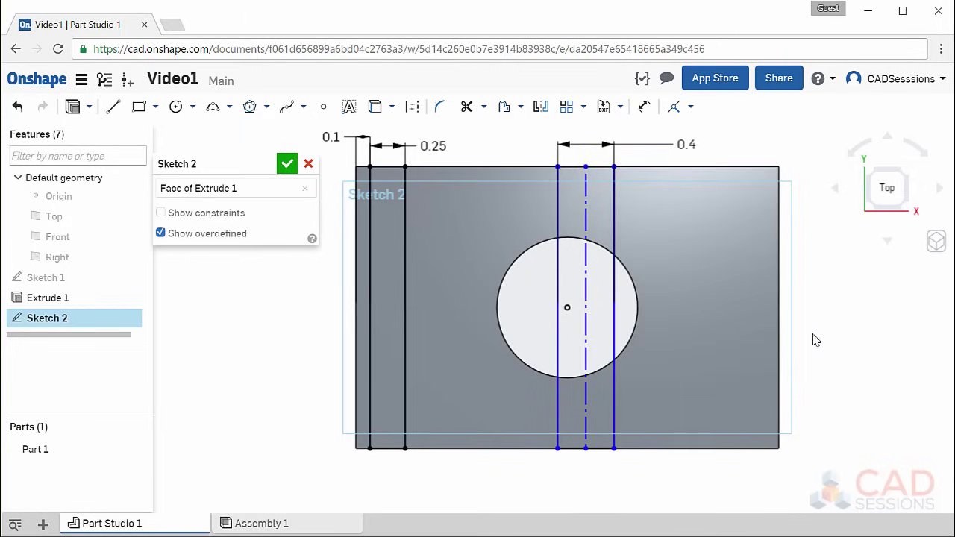
# Step: Apply a Coincident constraint between the hole's center point and the construction line to center the middle rectangle
pyautogui.click(567, 306)
pyautogui.click(585, 298)
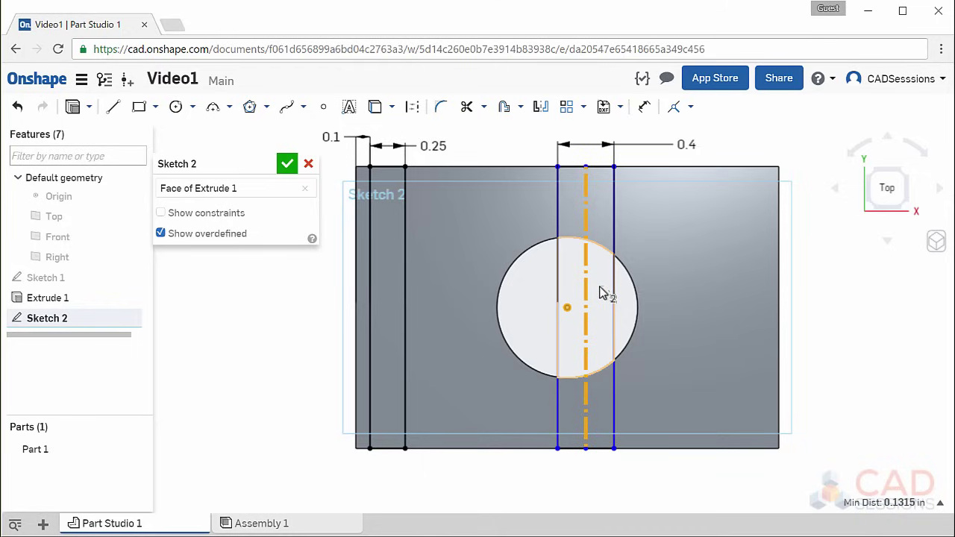
pyautogui.click(690, 107)
pyautogui.scroll(-2, 710, 207)
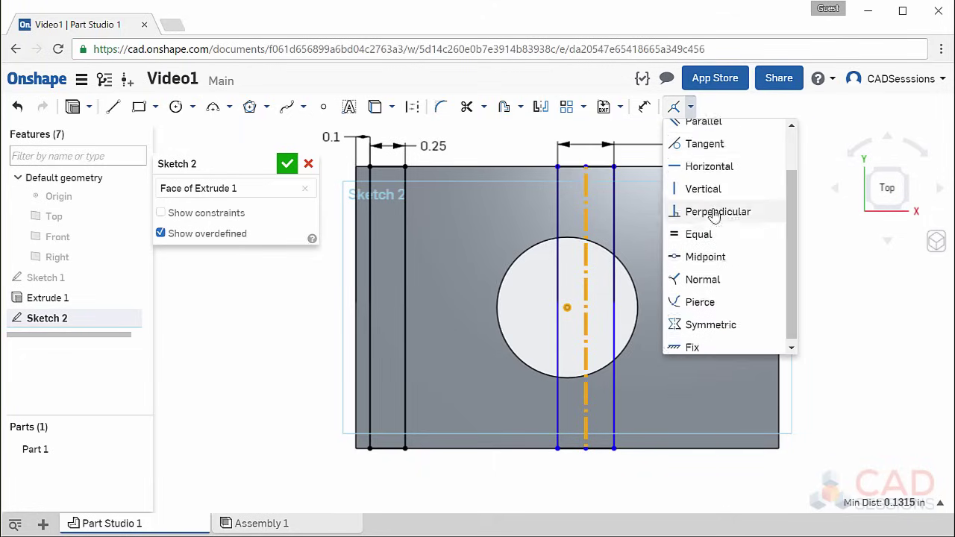
pyautogui.scroll(2, 712, 231)
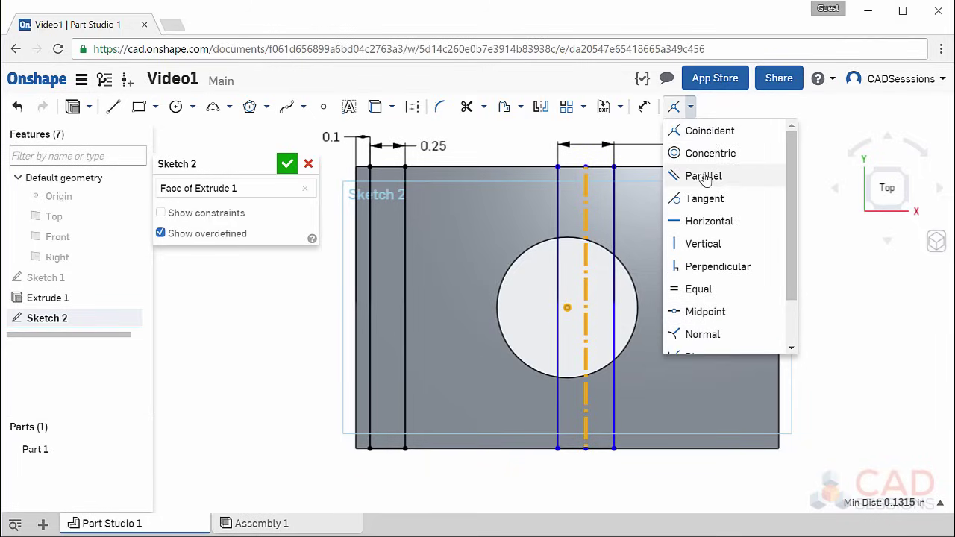
pyautogui.click(713, 132)
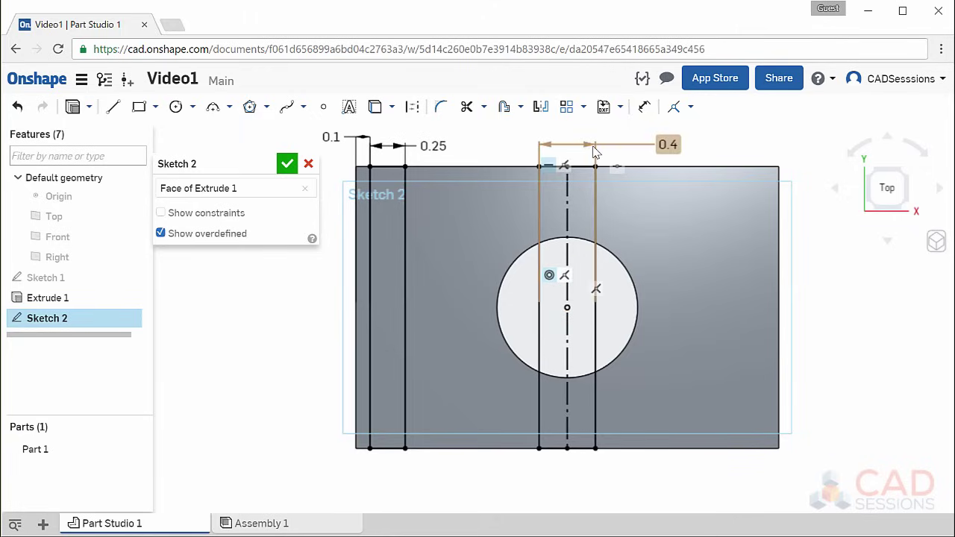
# Step: Set the middle rectangle's width to 0.5 in and finish the sketch
pyautogui.doubleClick(667, 145)
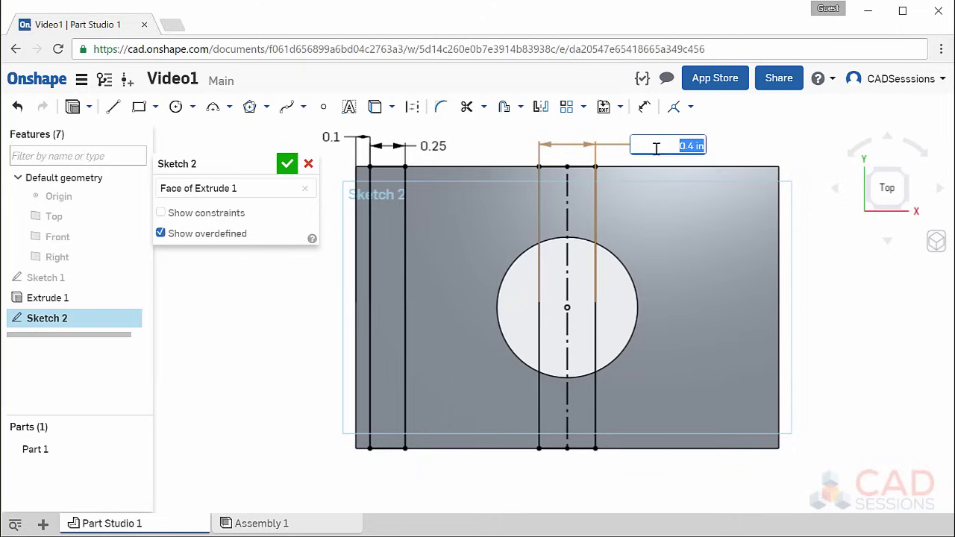
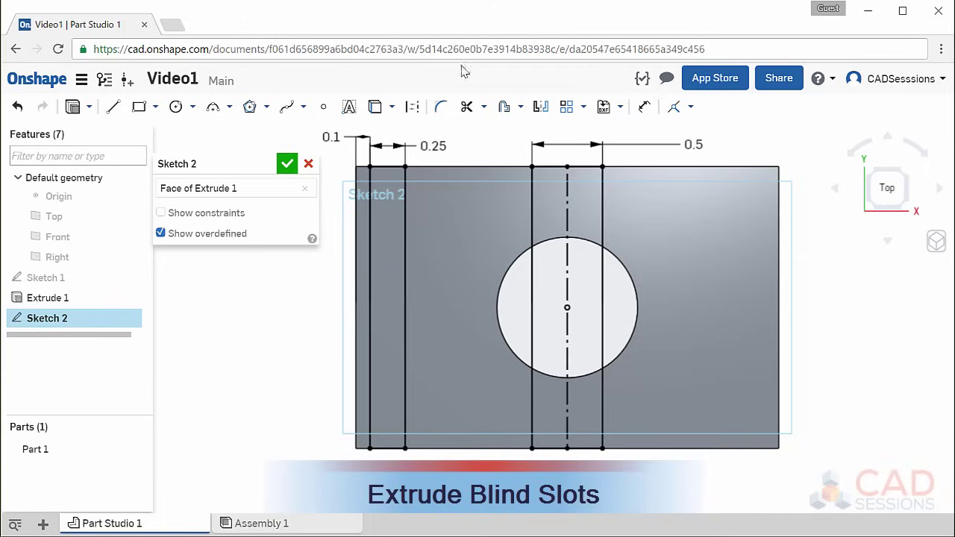
pyautogui.click(288, 165)
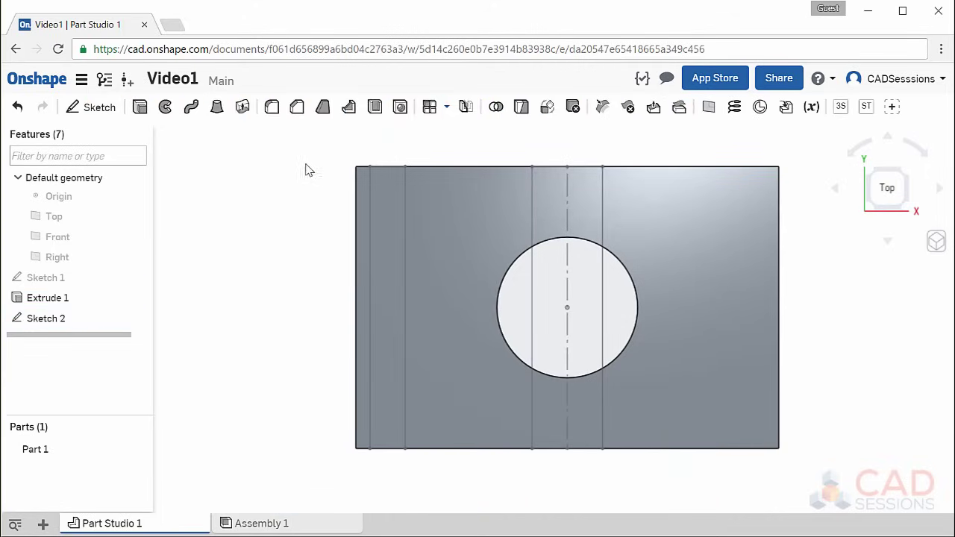
# Step: Start a Remove extrude on the slot near the plate's left edge and the two middle-slot regions on either side of the hole
pyautogui.rightClick(813, 198)
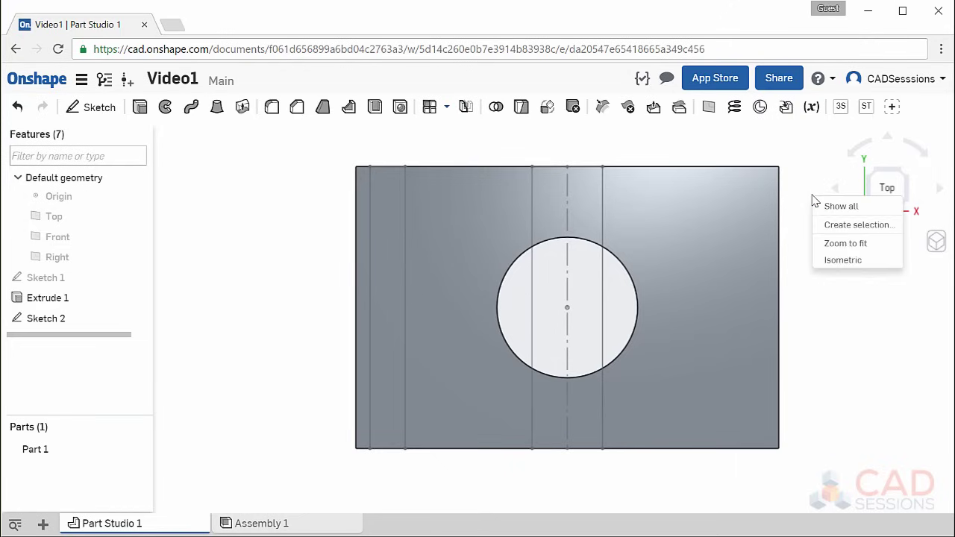
pyautogui.click(836, 261)
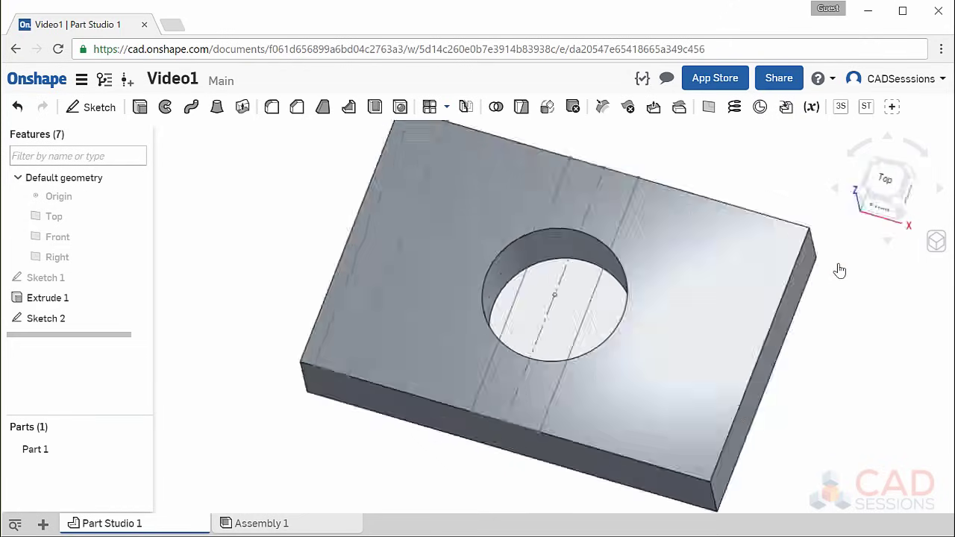
pyautogui.click(139, 109)
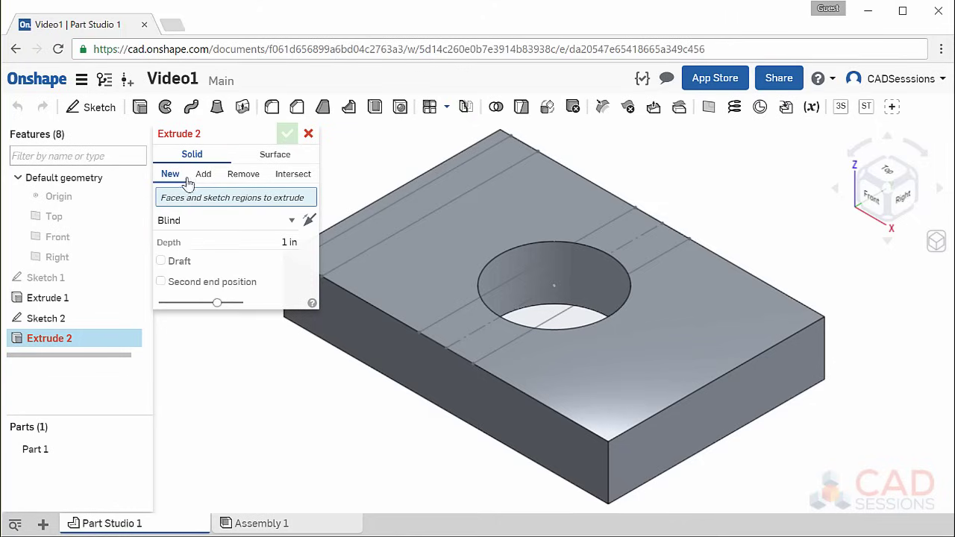
pyautogui.click(265, 183)
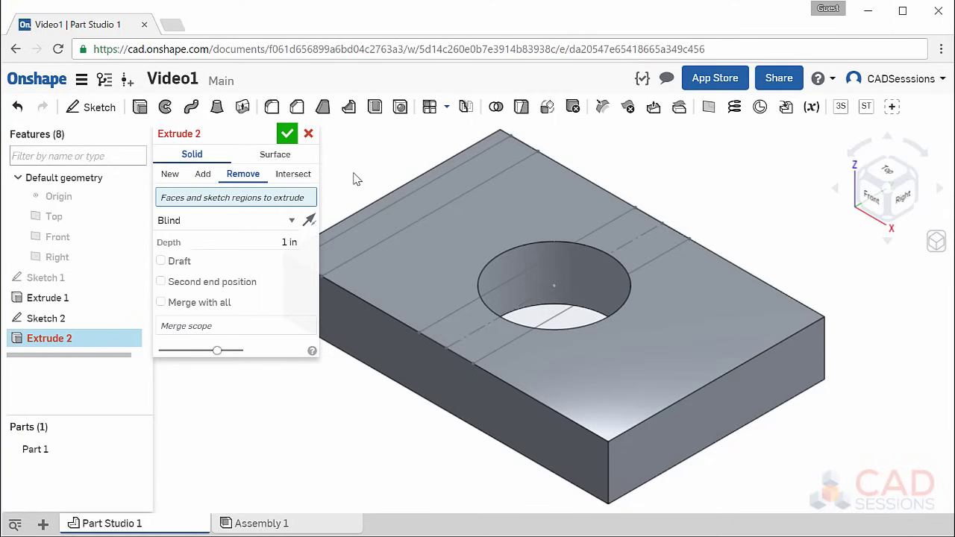
pyautogui.click(381, 230)
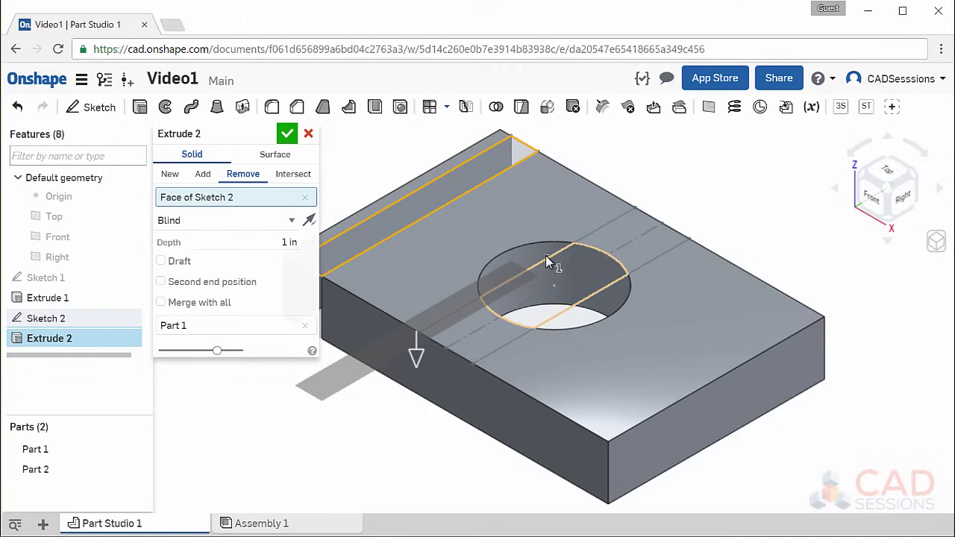
pyautogui.click(614, 238)
pyautogui.click(508, 333)
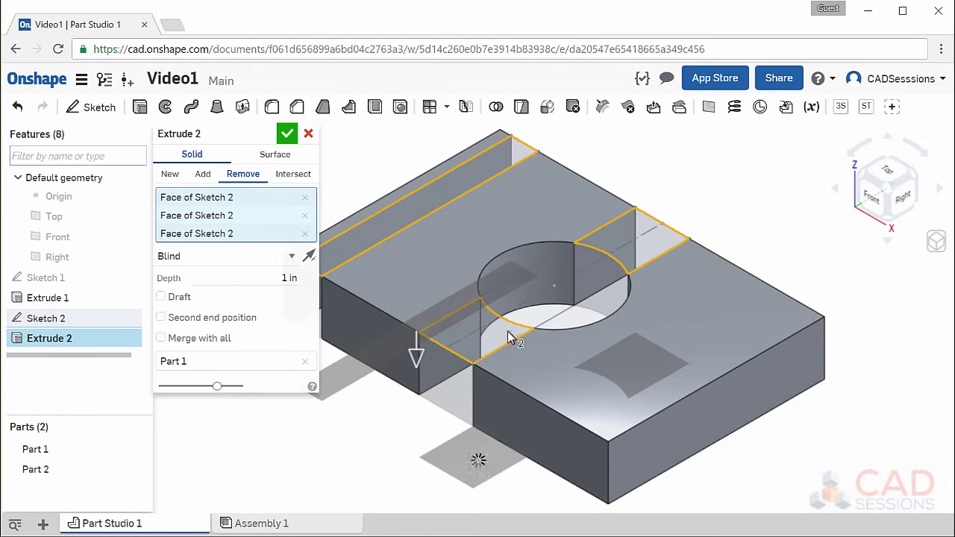
# Step: Set the blind cut depth to 0.1 in and accept the slot extrude
pyautogui.click(271, 277)
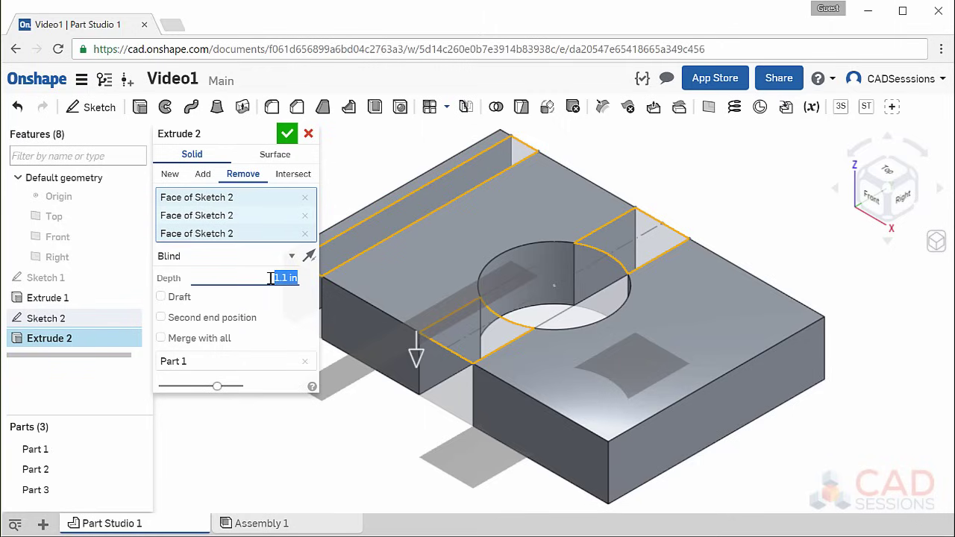
pyautogui.press('Up')
pyautogui.press('Down')
pyautogui.press('Down')
pyautogui.press('Down')
pyautogui.press('Down')
pyautogui.press('Down')
pyautogui.press('Down')
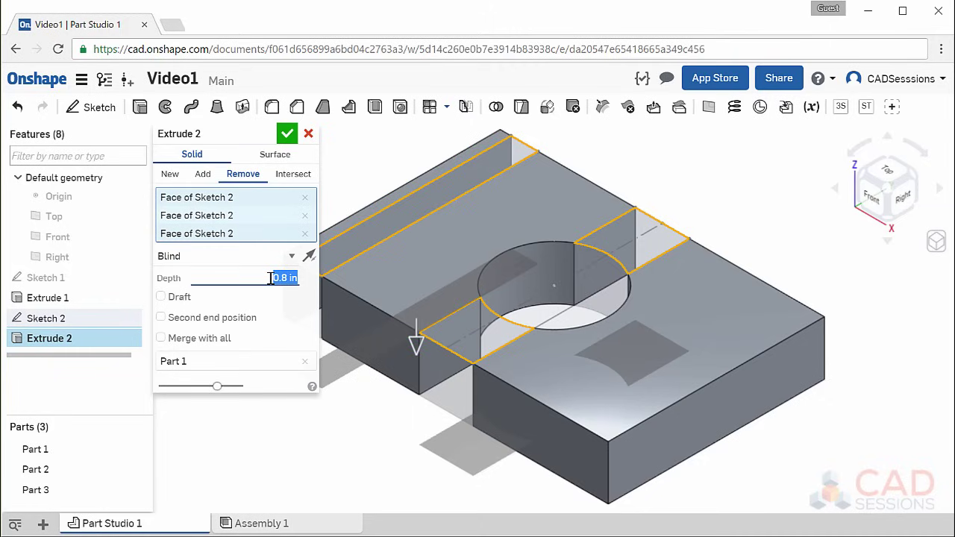
pyautogui.press('Down')
pyautogui.press('Down')
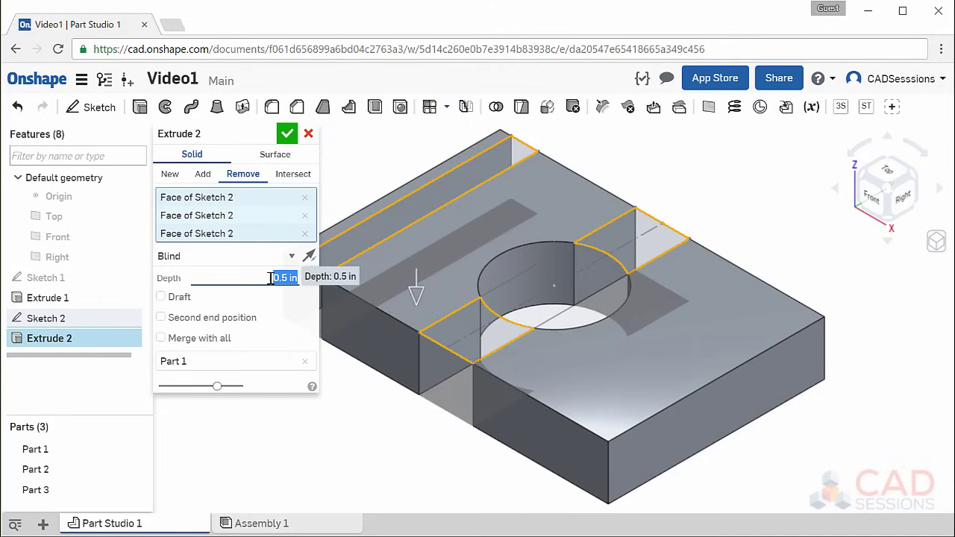
pyautogui.press('Down')
pyautogui.press('Down')
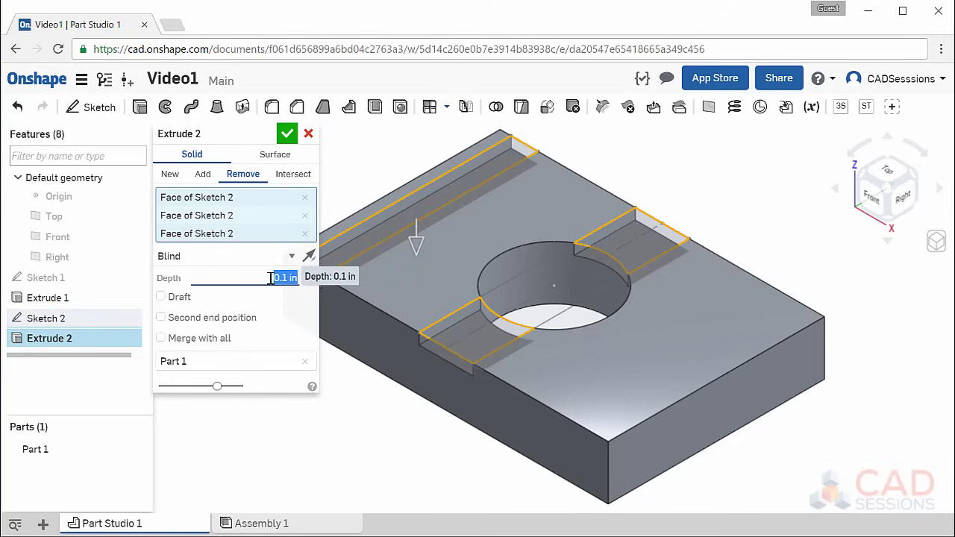
pyautogui.click(287, 134)
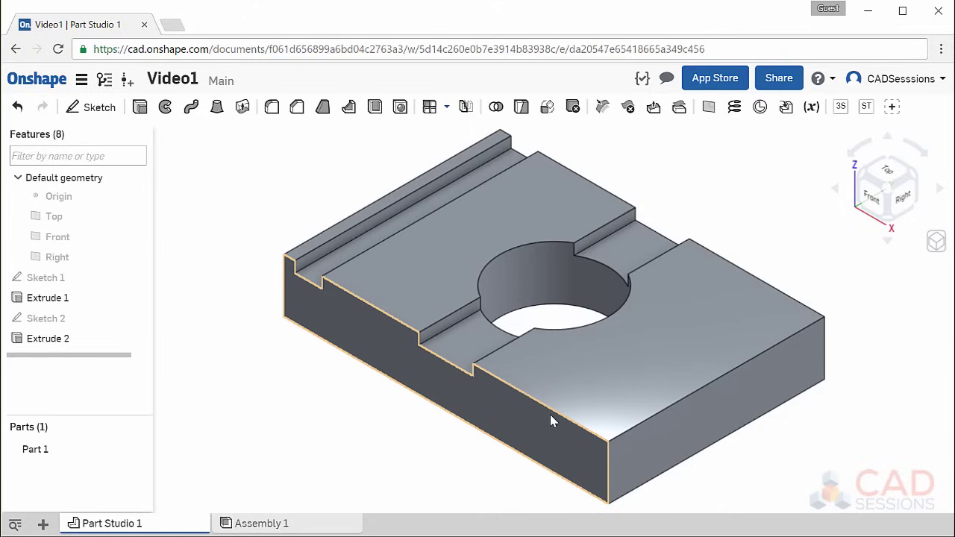
# Step: Start a new sketch on the plate's long front side face and view it straight on
pyautogui.click(86, 110)
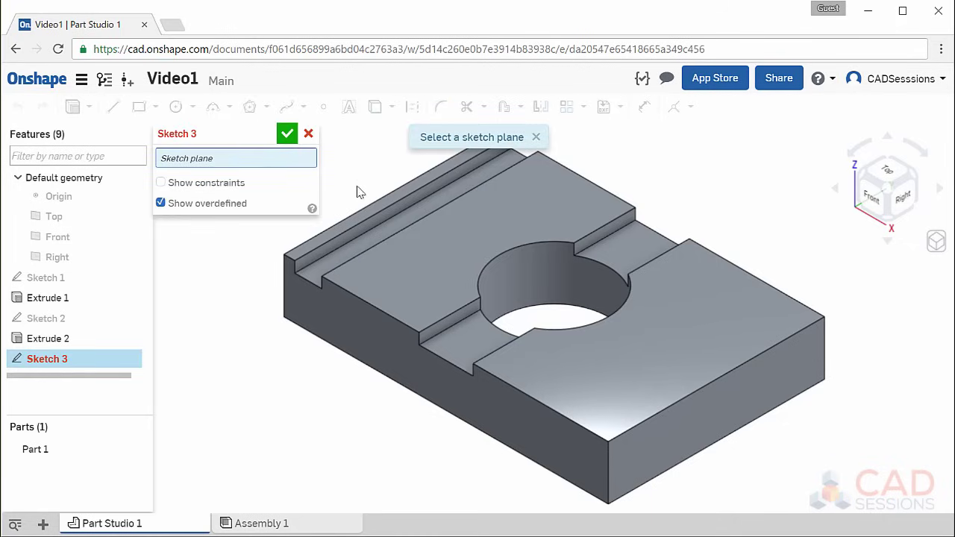
pyautogui.click(553, 436)
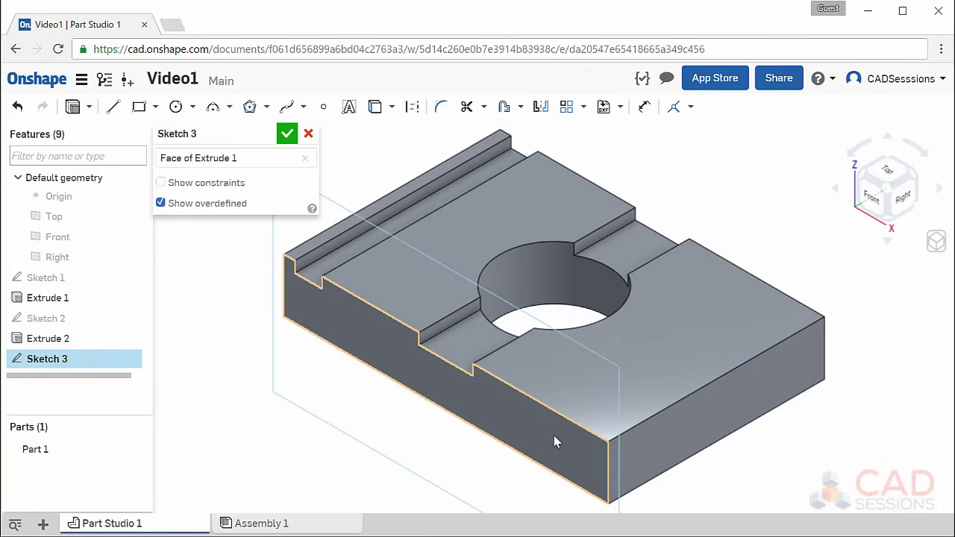
pyautogui.rightClick(553, 442)
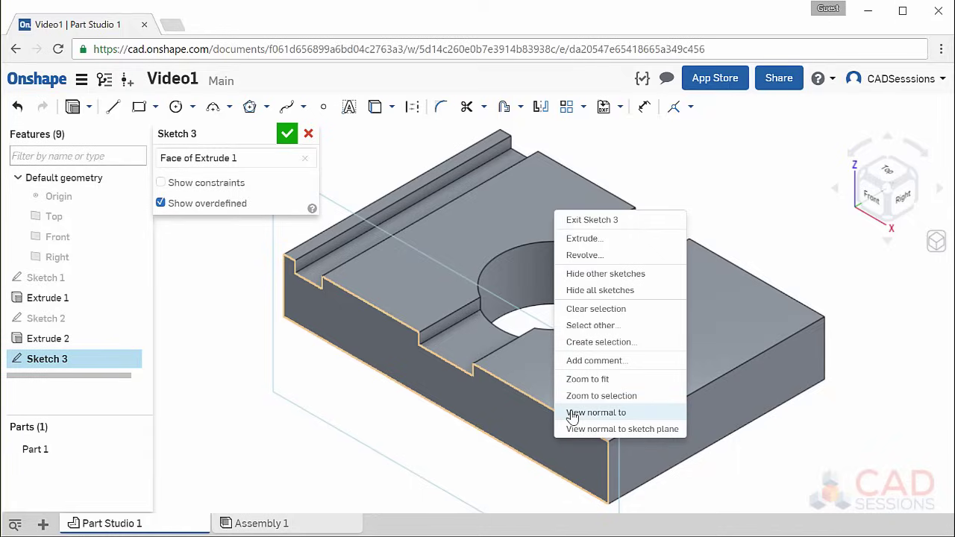
pyautogui.click(573, 414)
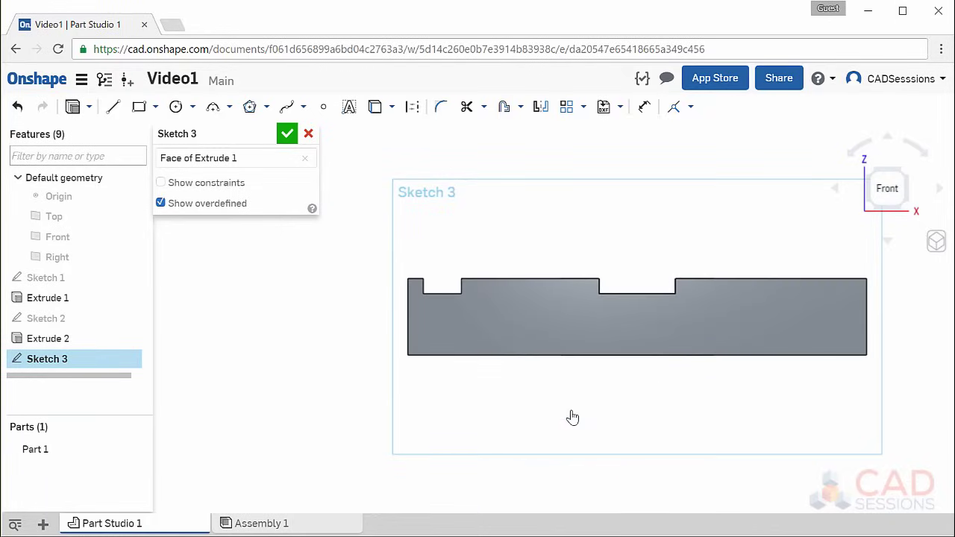
# Step: Draw a closed dovetail trapezoid down from the face's upper edge, right of the middle slot, about 0.3 in wide above and 0.55 in below
pyautogui.scroll(2, 836, 305)
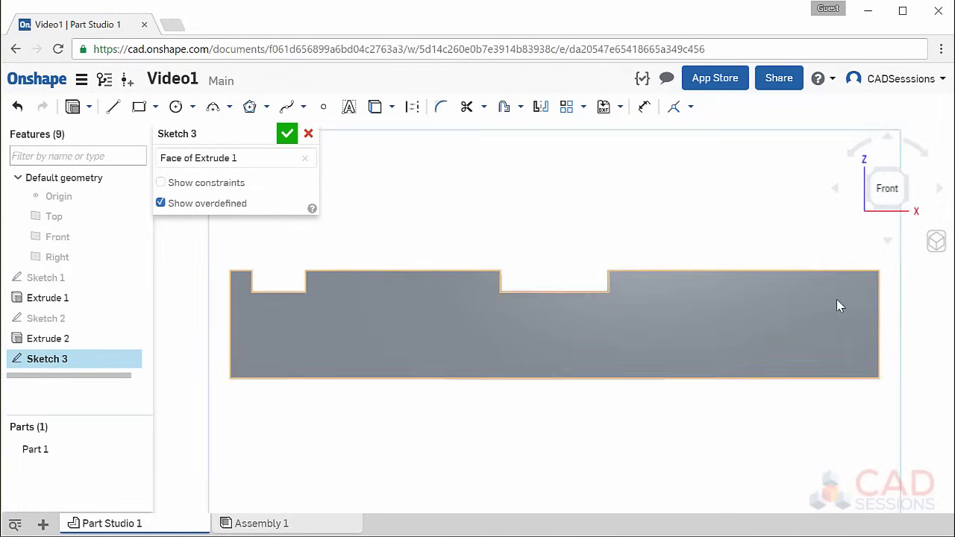
pyautogui.scroll(1, 837, 300)
pyautogui.scroll(-1, 820, 299)
pyautogui.scroll(-1, 544, 299)
pyautogui.scroll(1, 663, 294)
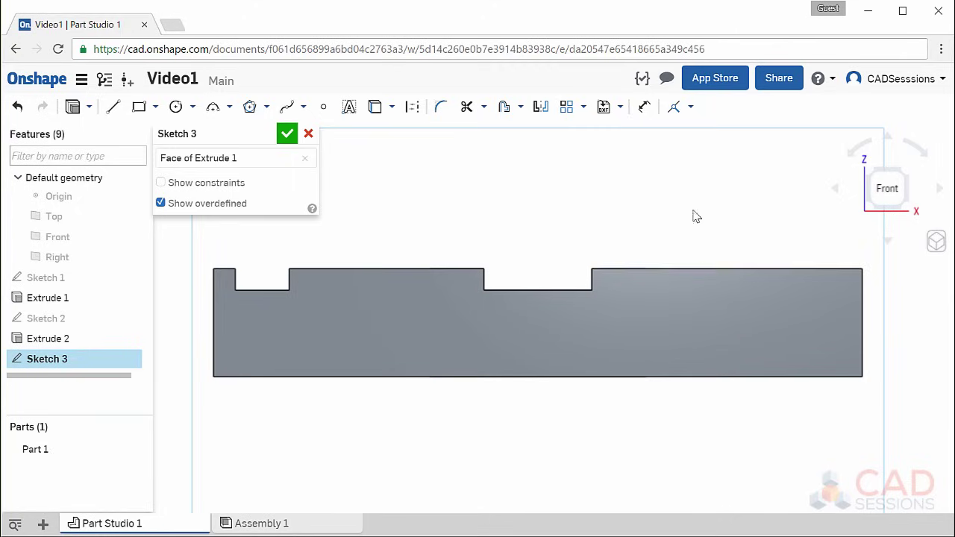
pyautogui.click(113, 107)
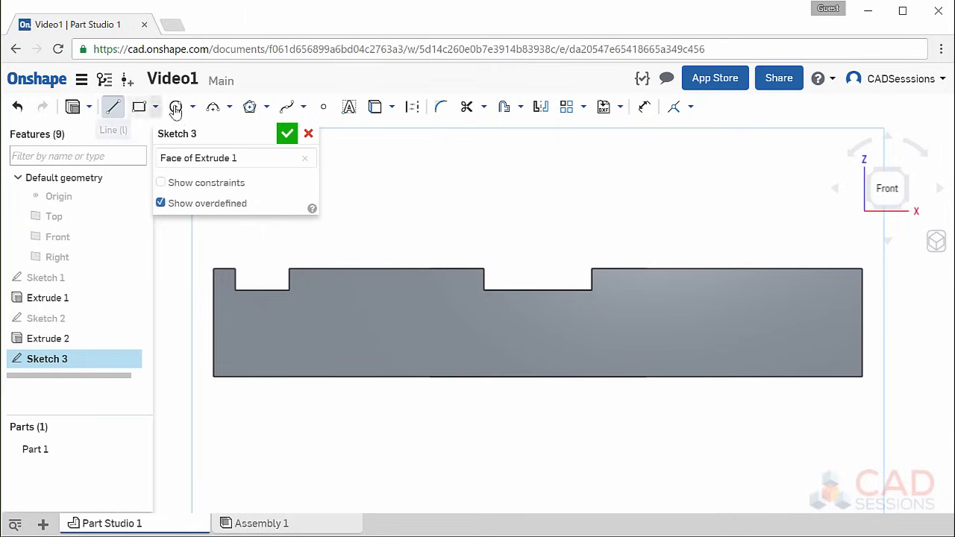
pyautogui.click(679, 269)
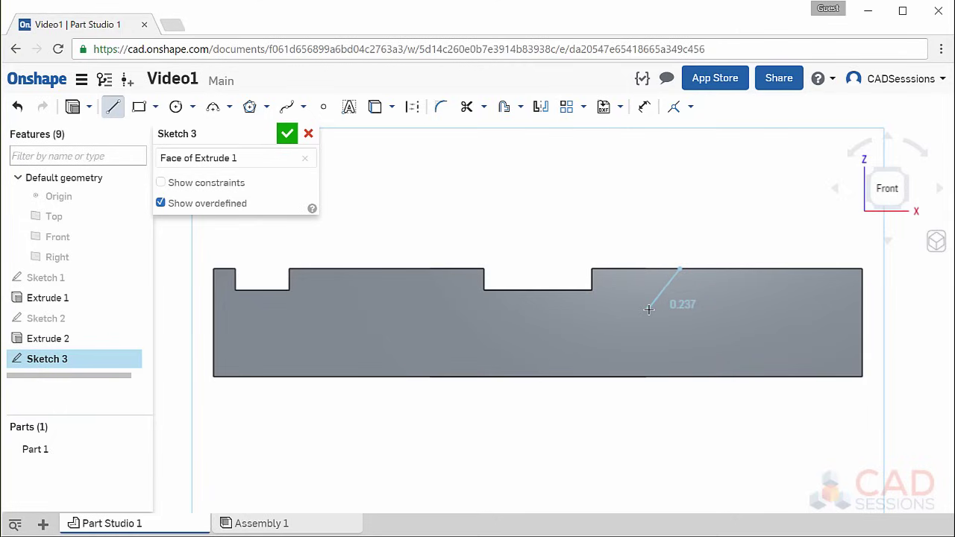
pyautogui.click(648, 309)
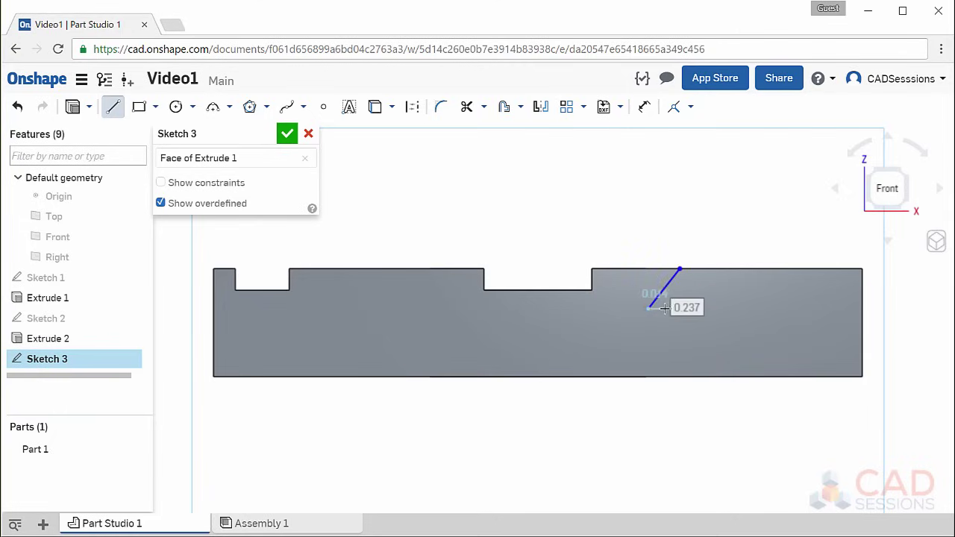
pyautogui.click(768, 309)
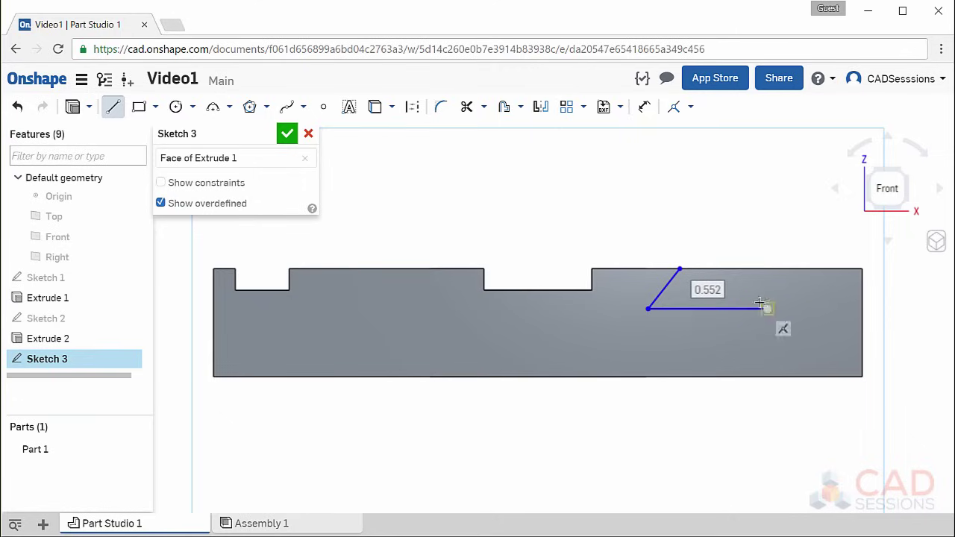
pyautogui.click(744, 269)
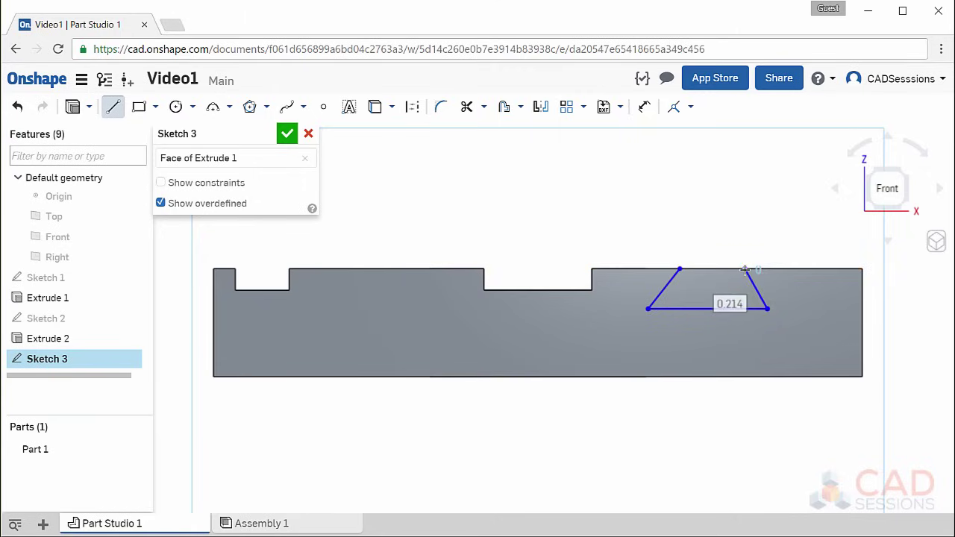
pyautogui.click(695, 257)
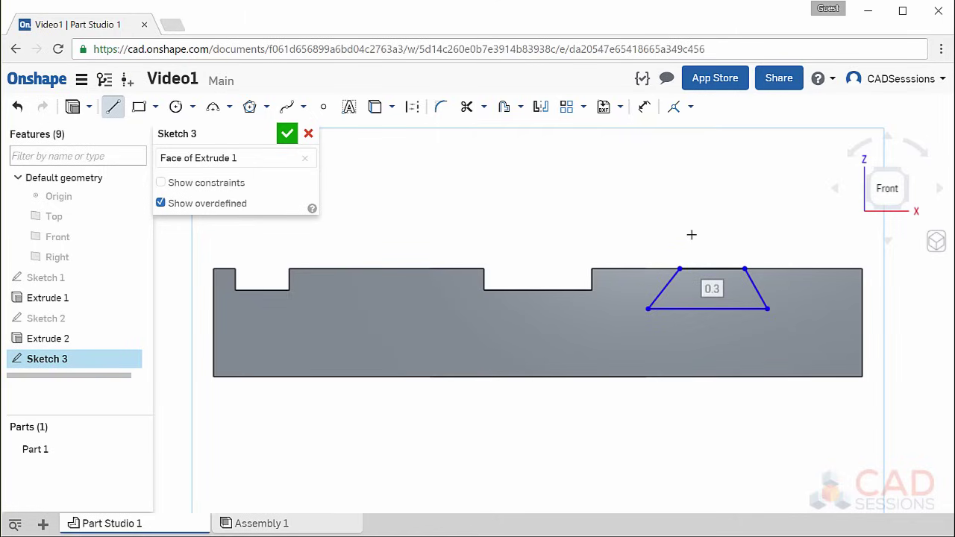
pyautogui.click(112, 107)
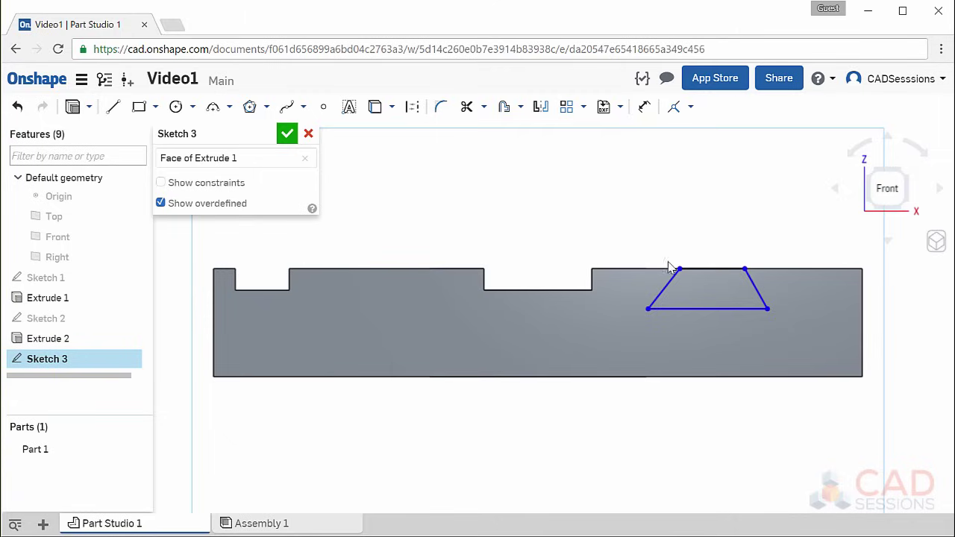
# Step: Reshape the trapezoid by shifting its left side outward and lowering its base, leaving the left side about 0.29 in long
pyautogui.moveTo(651, 289)
pyautogui.mouseDown()
pyautogui.moveTo(631, 292)
pyautogui.moveTo(641, 289)
pyautogui.mouseUp()
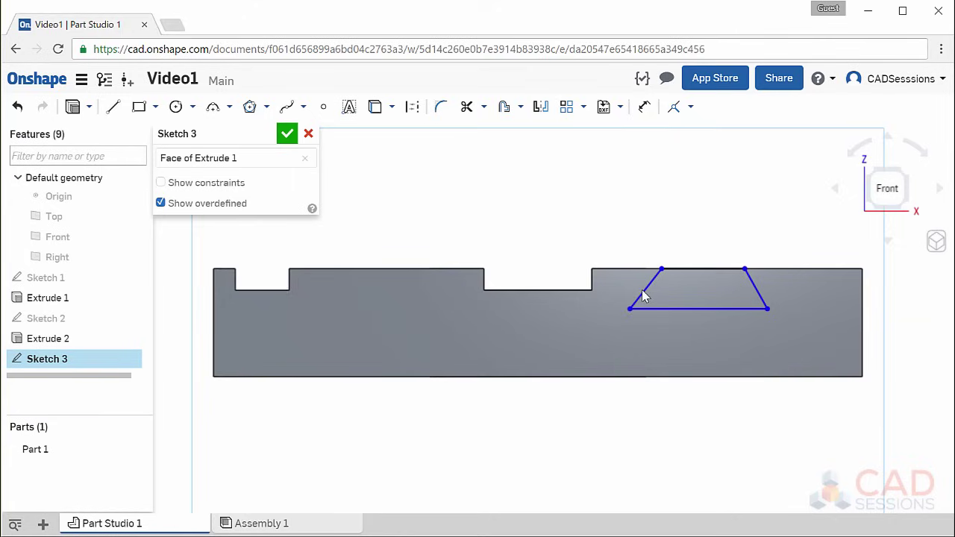
pyautogui.moveTo(707, 310)
pyautogui.mouseDown()
pyautogui.moveTo(707, 330)
pyautogui.moveTo(701, 323)
pyautogui.mouseUp()
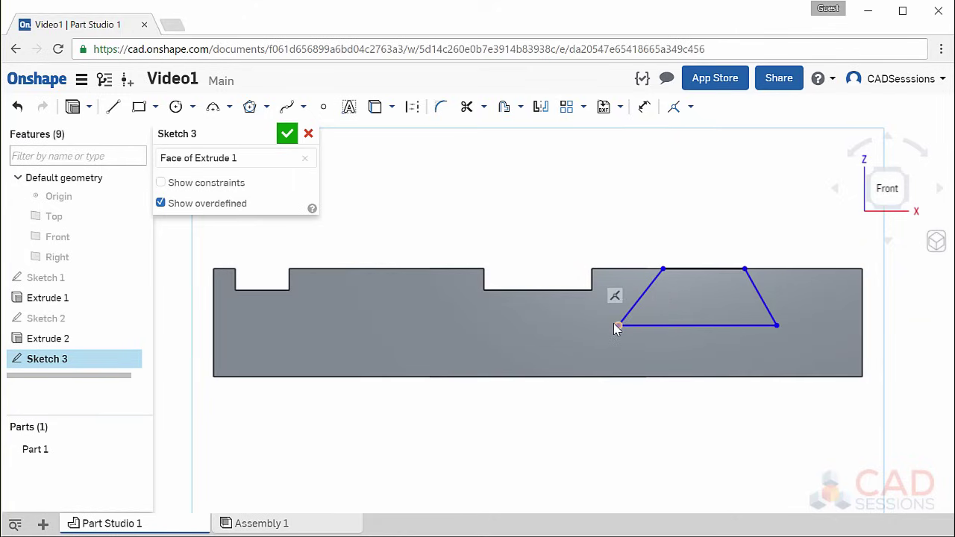
pyautogui.moveTo(619, 325)
pyautogui.mouseDown()
pyautogui.moveTo(666, 286)
pyautogui.moveTo(626, 304)
pyautogui.moveTo(720, 320)
pyautogui.moveTo(631, 323)
pyautogui.mouseUp()
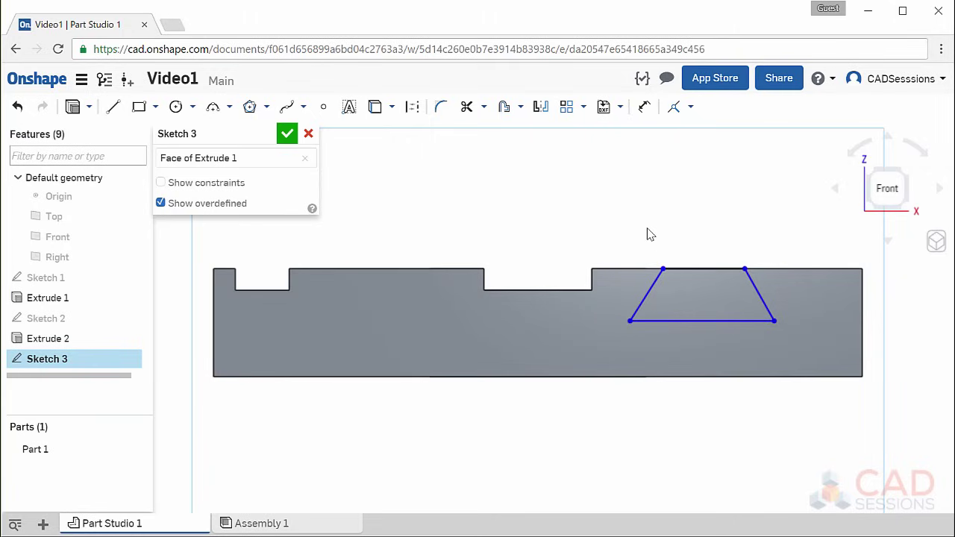
# Step: Dimension the angle between the trapezoid's left side and its base as 60 degrees
pyautogui.click(644, 106)
pyautogui.click(646, 296)
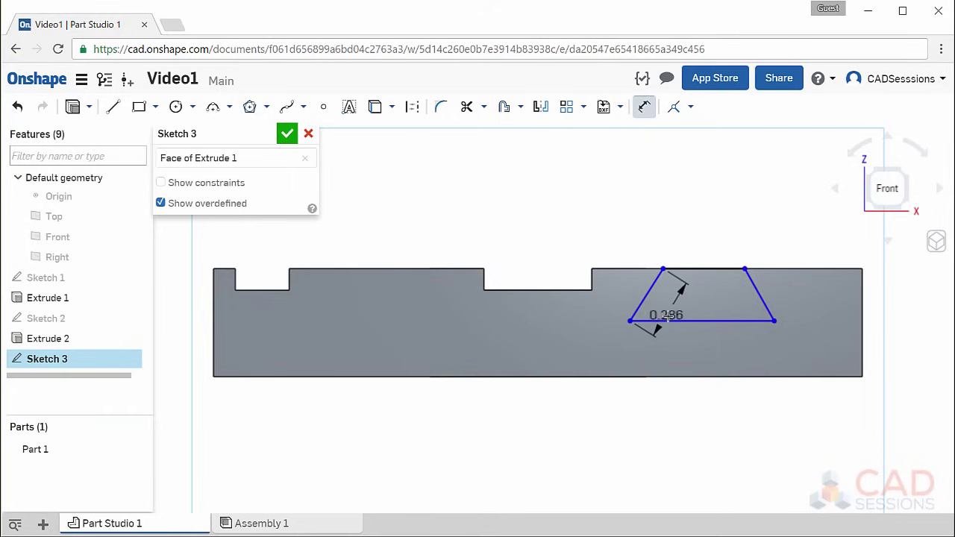
pyautogui.click(668, 318)
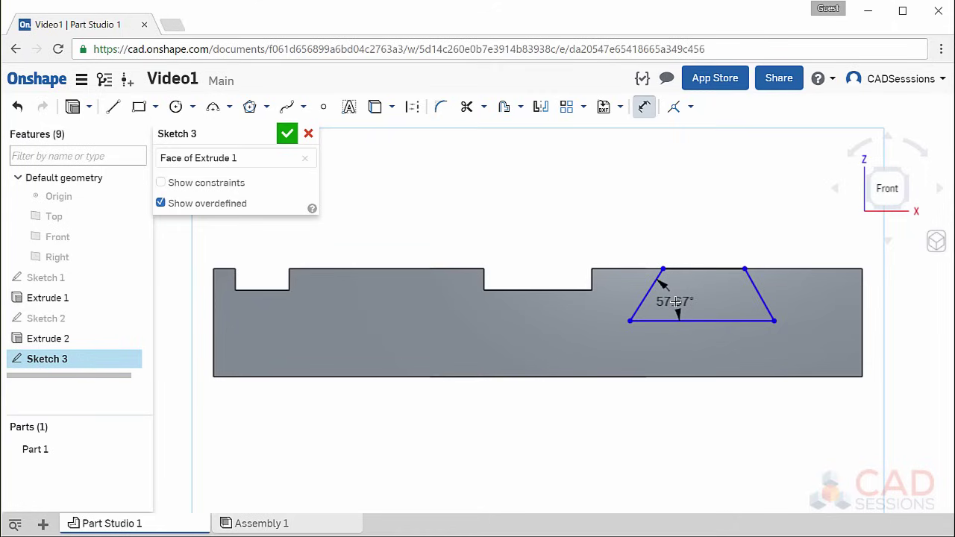
pyautogui.click(675, 301)
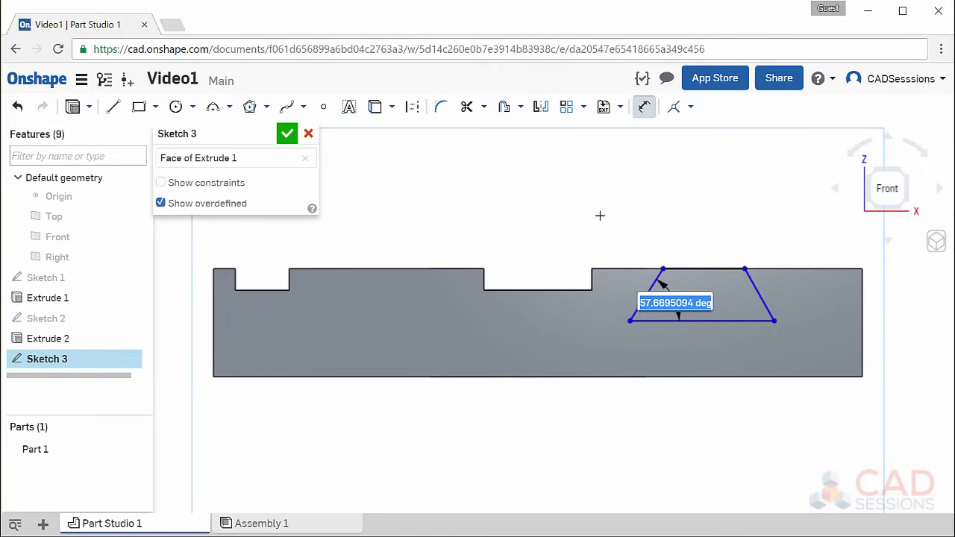
pyautogui.write('60')
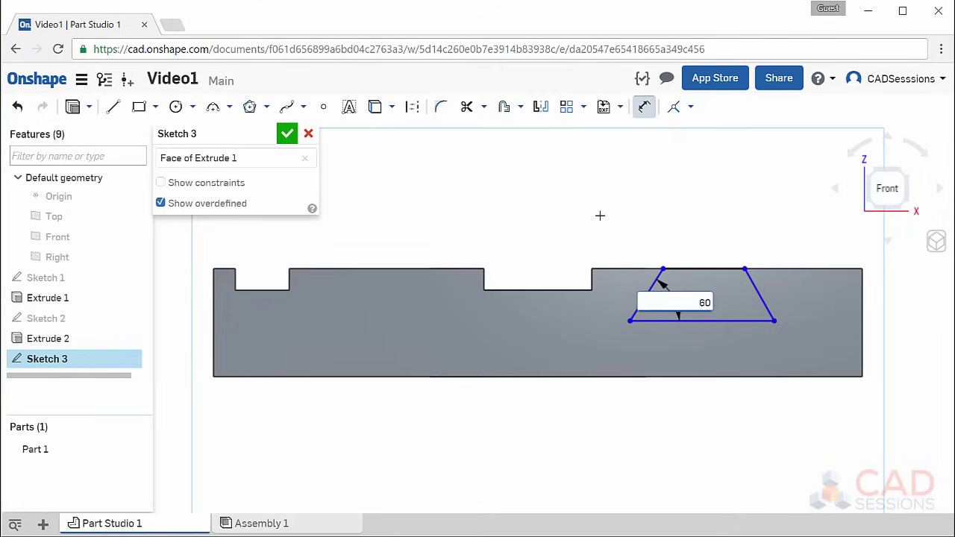
pyautogui.press('Return')
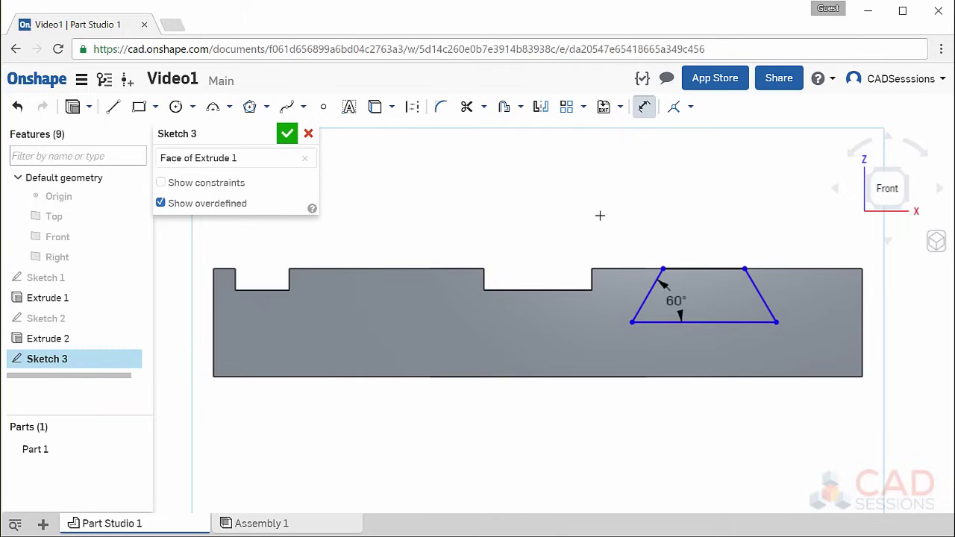
# Step: Dimension the angle between the trapezoid's right side and its base as 60 degrees
pyautogui.click(736, 326)
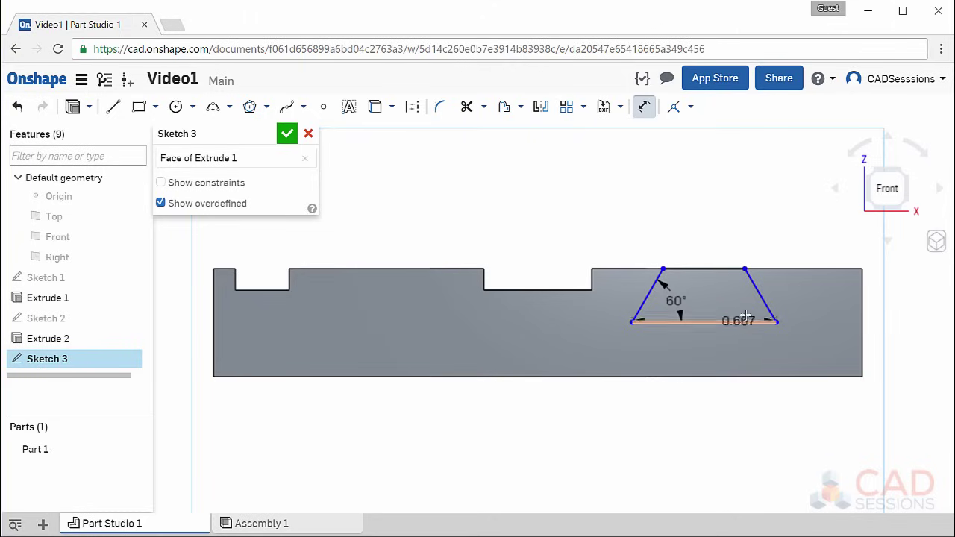
pyautogui.click(762, 295)
pyautogui.click(735, 301)
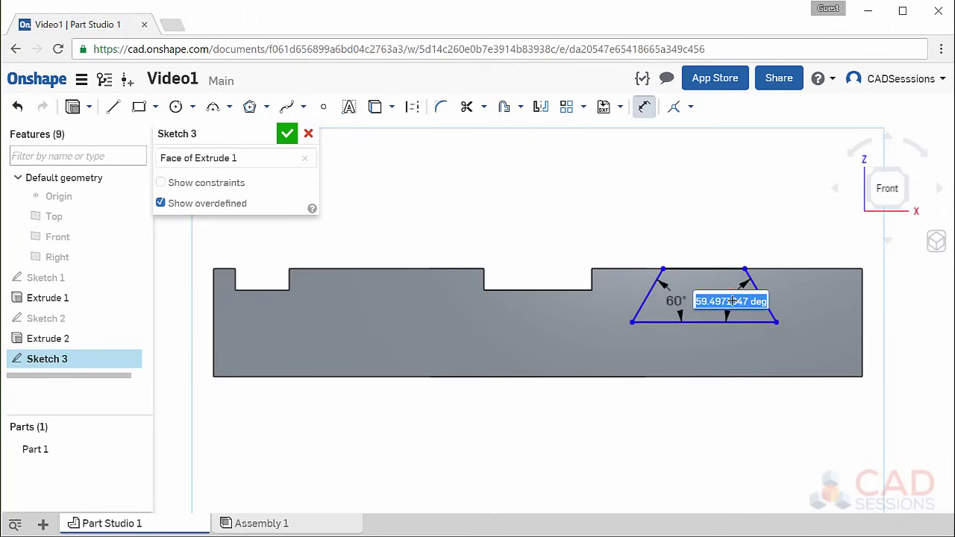
pyautogui.write('60')
pyautogui.press('Return')
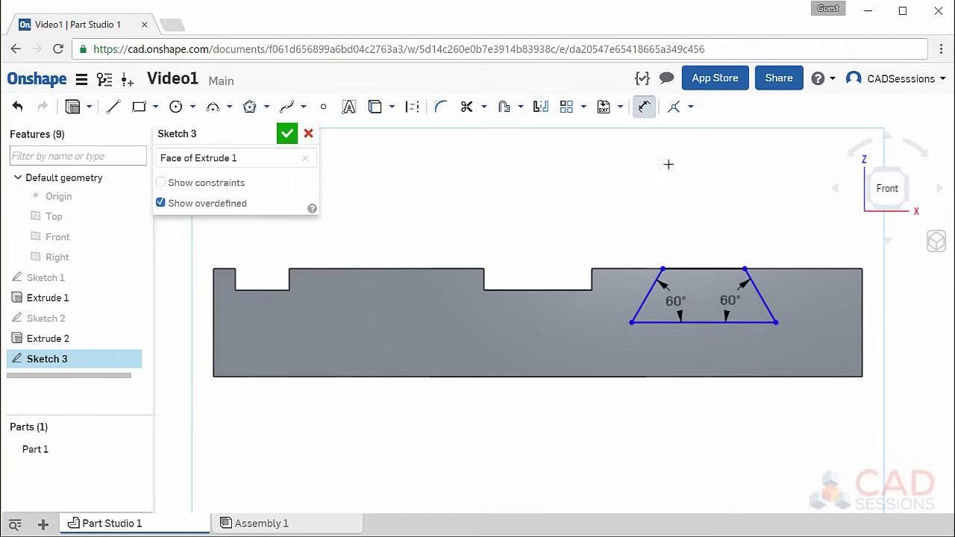
# Step: Shift the trapezoid's lower corners upward, leaving the profile about 0.19 in deep
pyautogui.press('Escape')
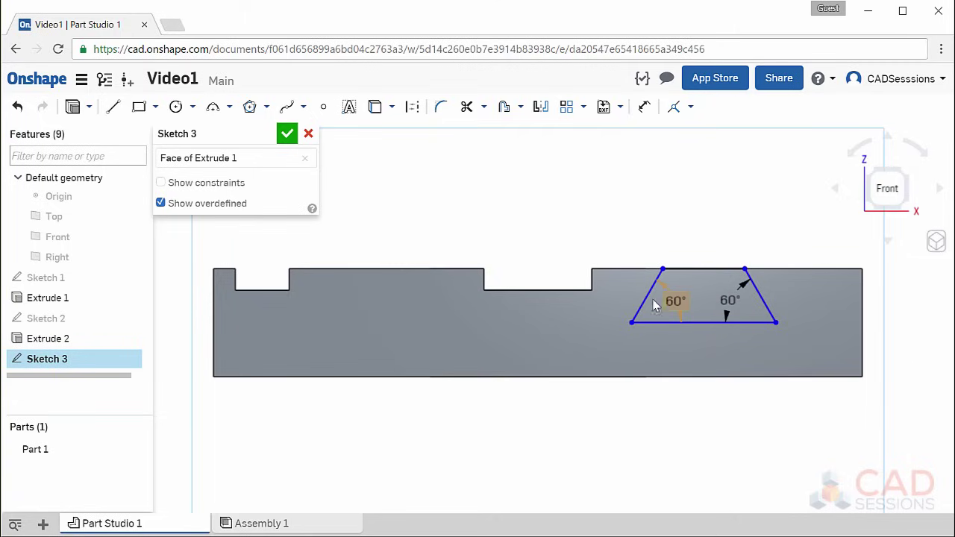
pyautogui.press('Delete')
pyautogui.moveTo(632, 322)
pyautogui.mouseDown()
pyautogui.moveTo(607, 316)
pyautogui.moveTo(649, 305)
pyautogui.moveTo(640, 318)
pyautogui.moveTo(635, 309)
pyautogui.mouseUp()
pyautogui.hotkey('ctrl', 'z')
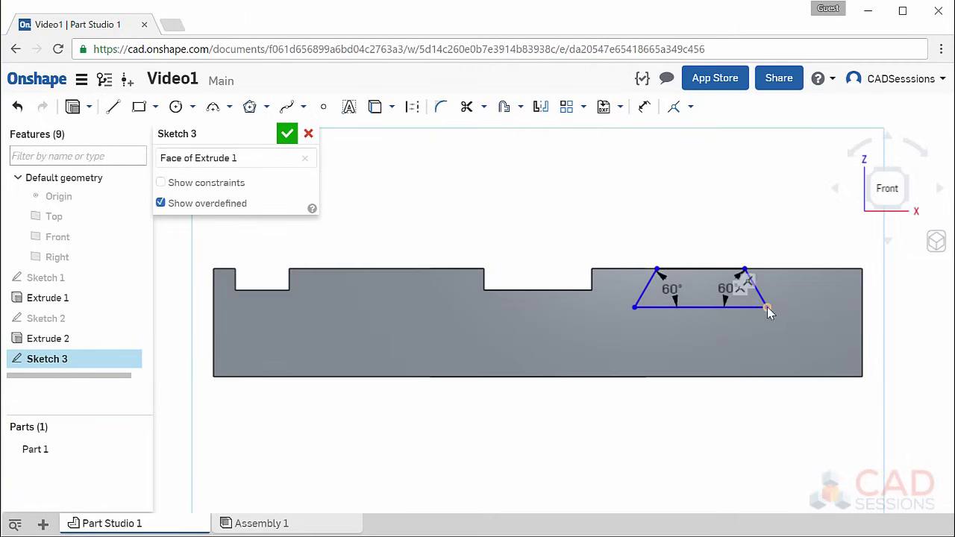
pyautogui.press('Delete')
pyautogui.moveTo(768, 307); pyautogui.dragTo(771, 315)
pyautogui.hotkey('ctrl', 'z')
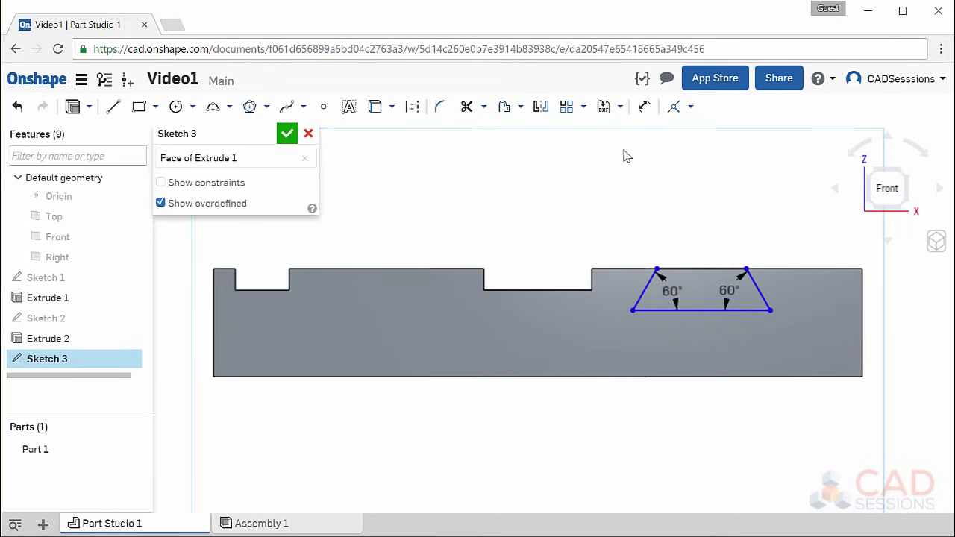
# Step: Dimension the distance between the trapezoid's upper edge and its base as 0.2 in
pyautogui.click(645, 106)
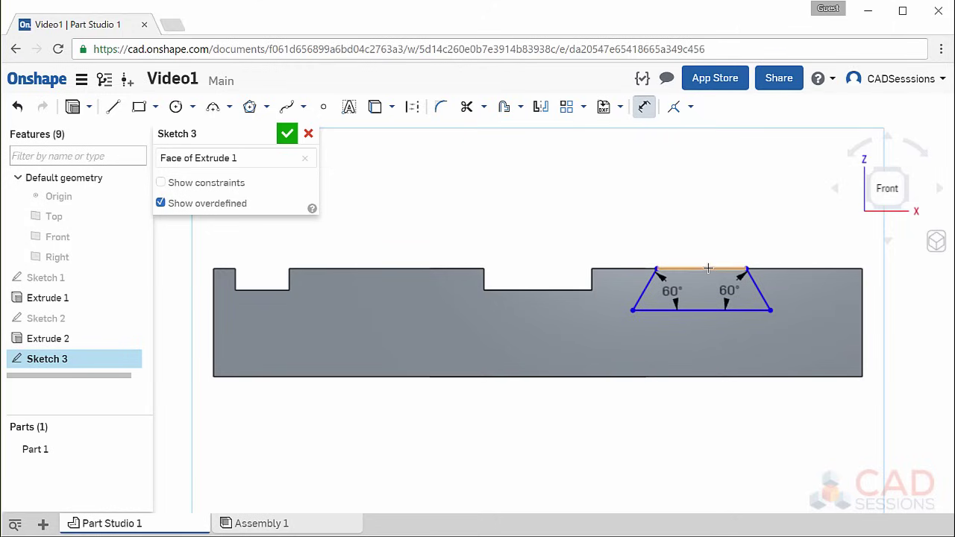
pyautogui.click(708, 267)
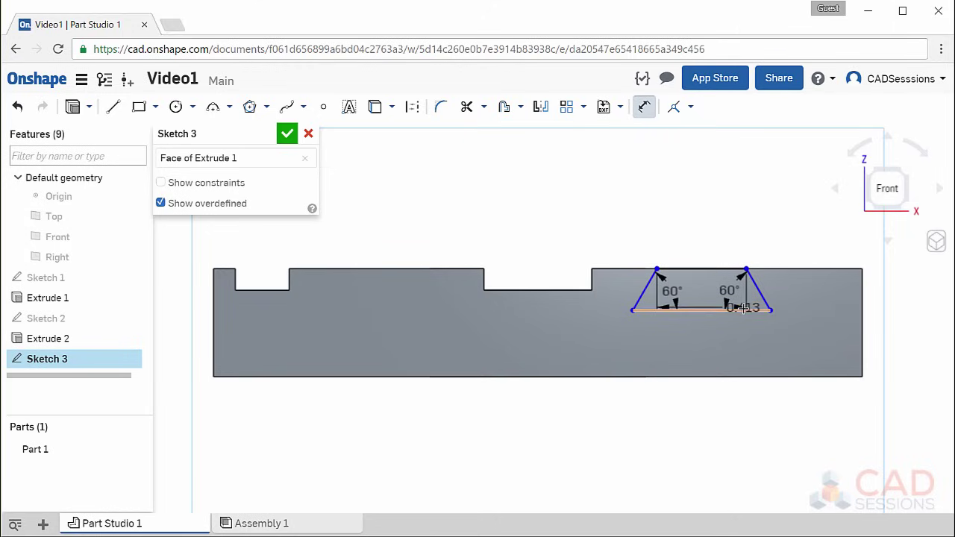
pyautogui.click(743, 308)
pyautogui.click(814, 291)
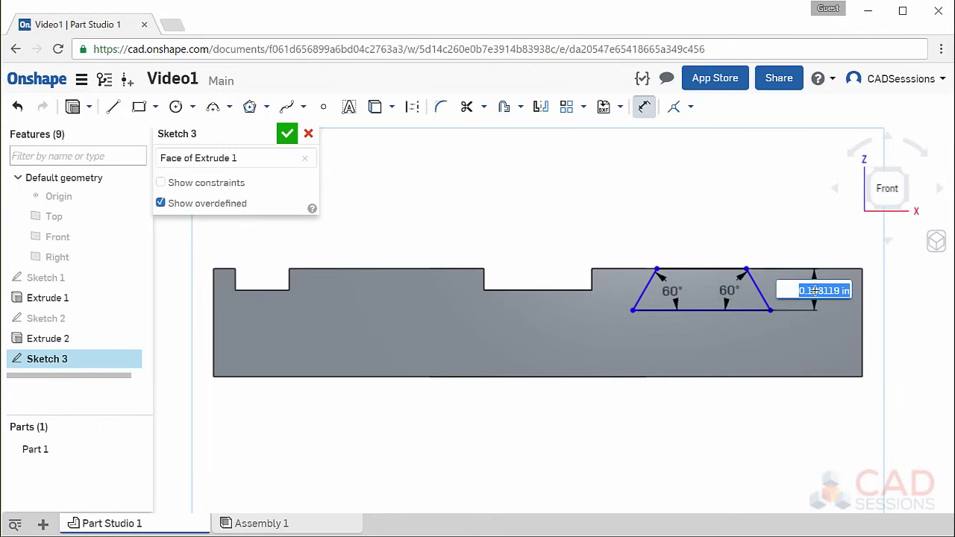
pyautogui.write('0.2')
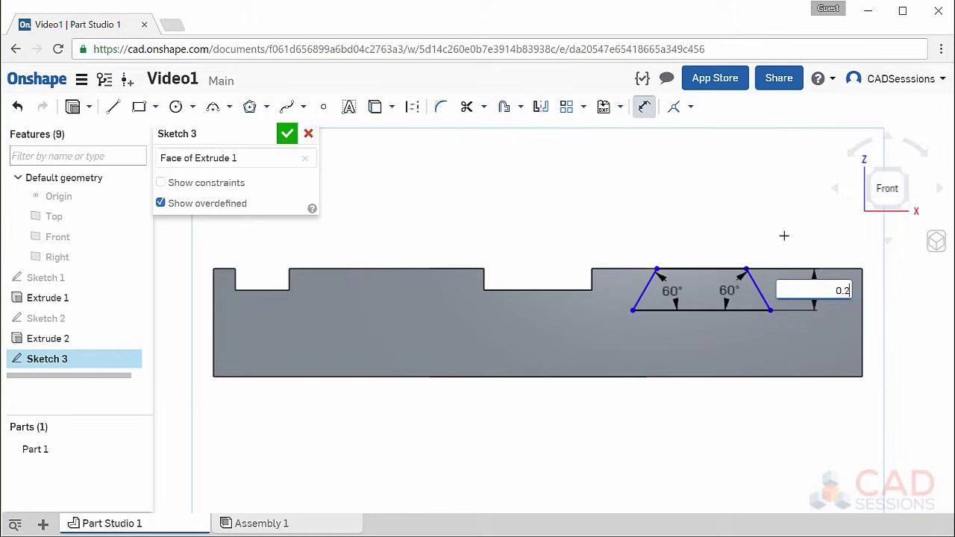
pyautogui.press('Return')
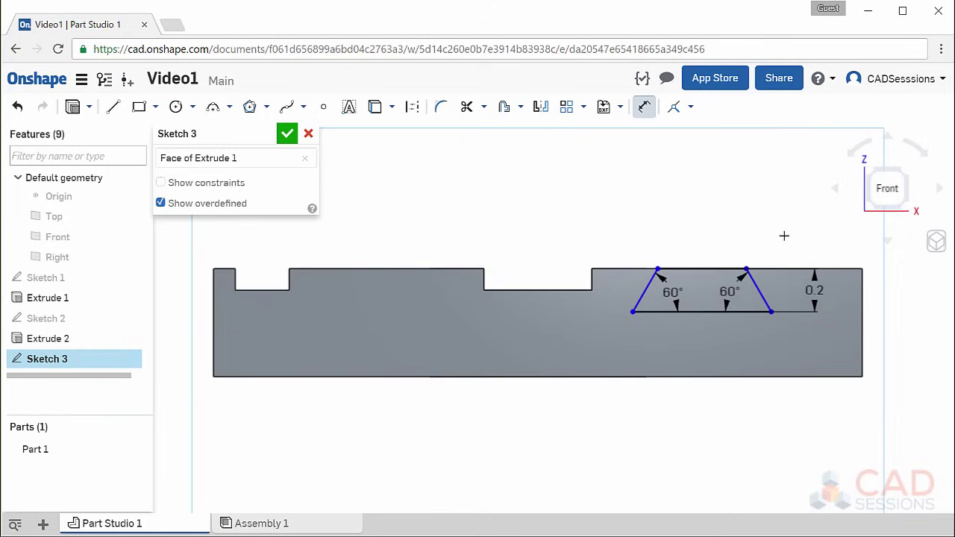
# Step: Shift the trapezoid's slanted sides sideways, narrowing its upper edge to about 0.24 in
pyautogui.click(645, 106)
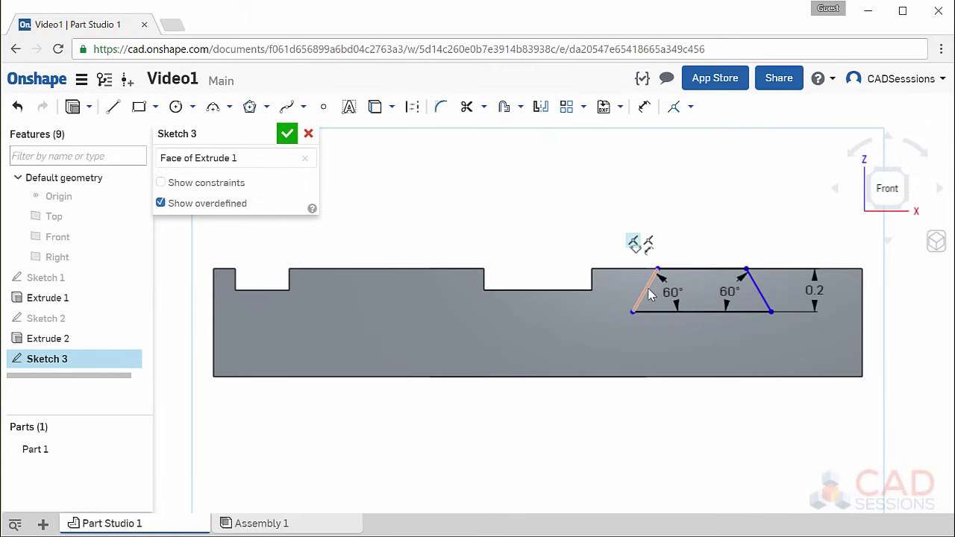
pyautogui.press('Delete')
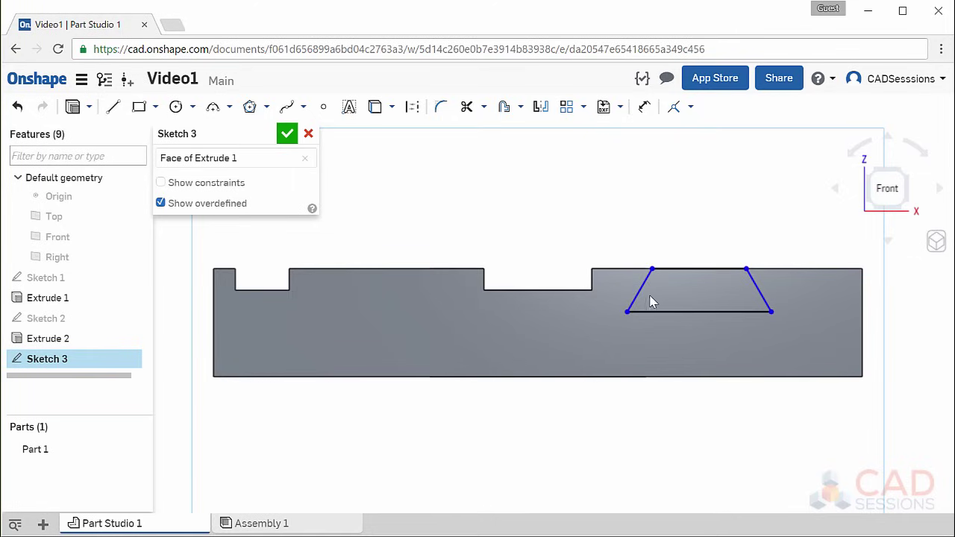
pyautogui.moveTo(640, 299)
pyautogui.mouseDown()
pyautogui.moveTo(623, 298)
pyautogui.moveTo(649, 304)
pyautogui.mouseUp()
pyautogui.hotkey('ctrl', 'z')
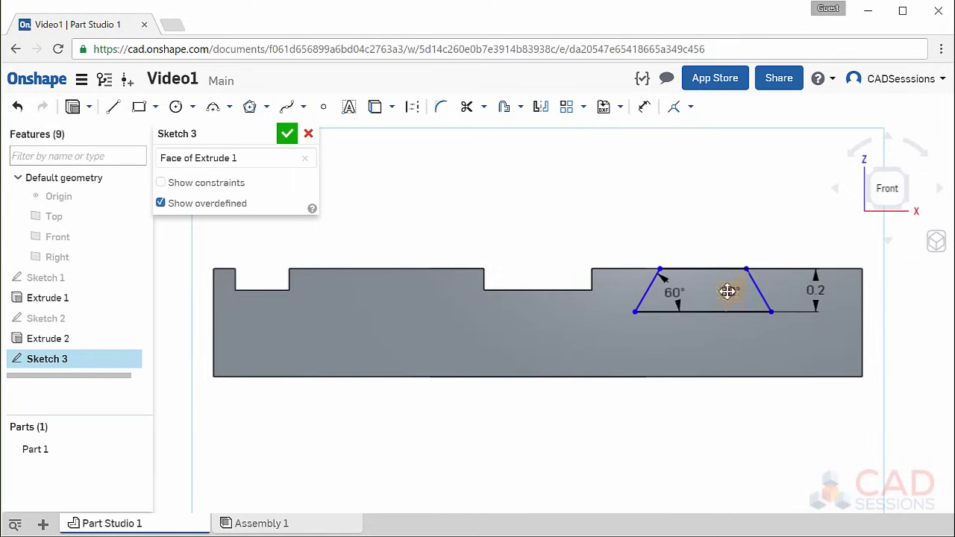
pyautogui.hotkey('ctrl', 'y')
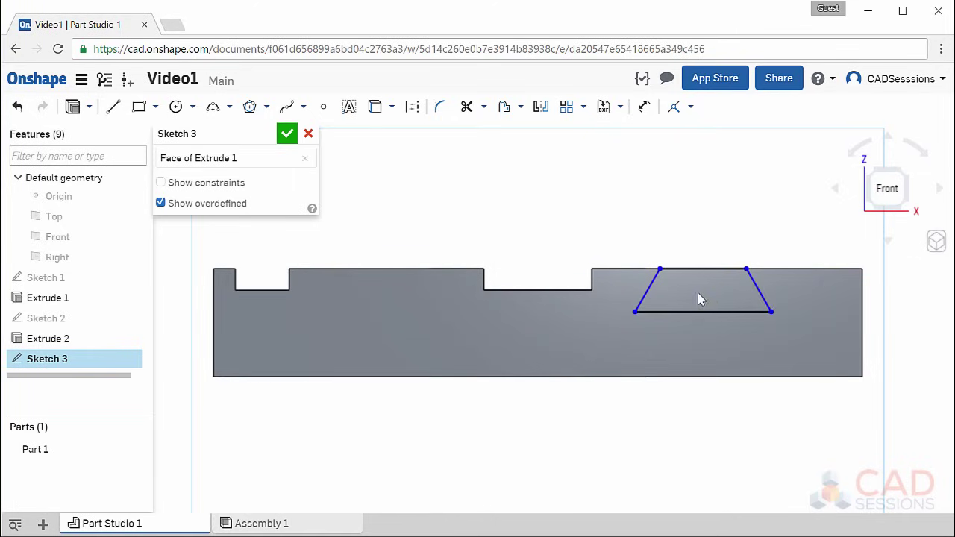
pyautogui.moveTo(760, 291); pyautogui.dragTo(726, 301)
pyautogui.hotkey('ctrl', 'z')
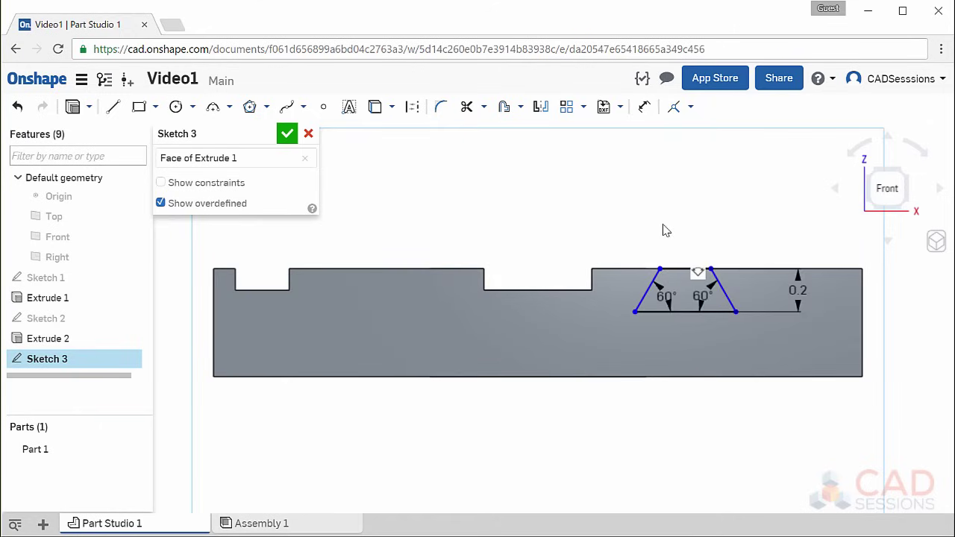
# Step: Dimension the length of the trapezoid's upper edge as 0.5 in
pyautogui.click(644, 106)
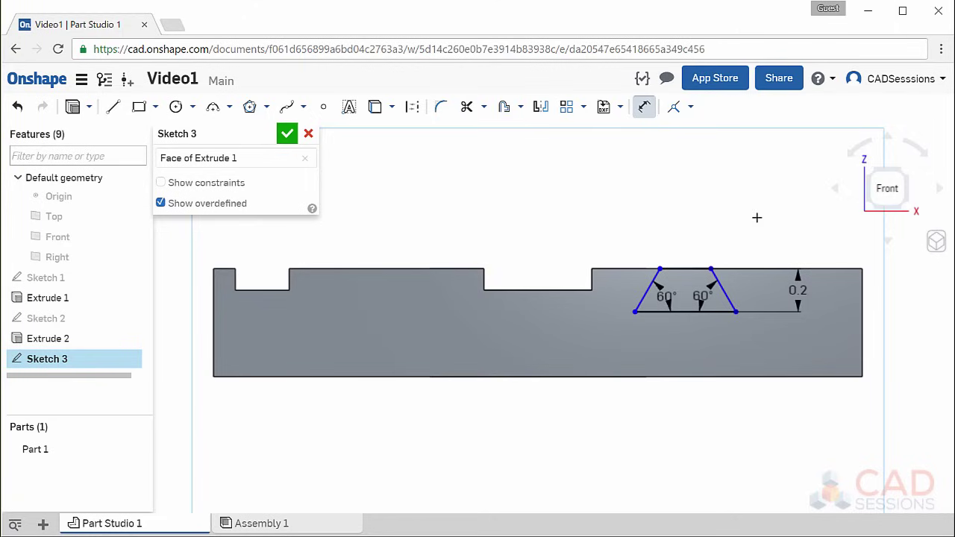
pyautogui.click(660, 268)
pyautogui.click(711, 268)
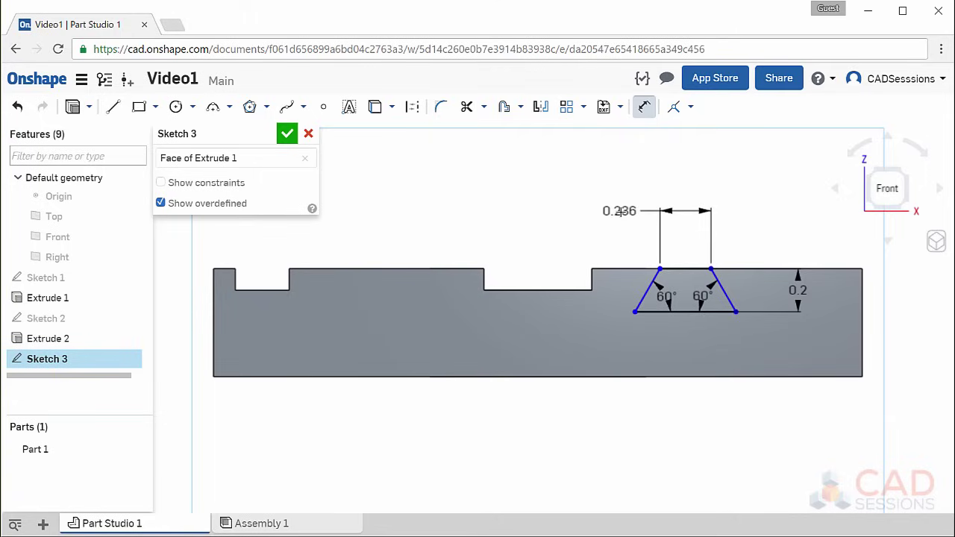
pyautogui.press('Escape')
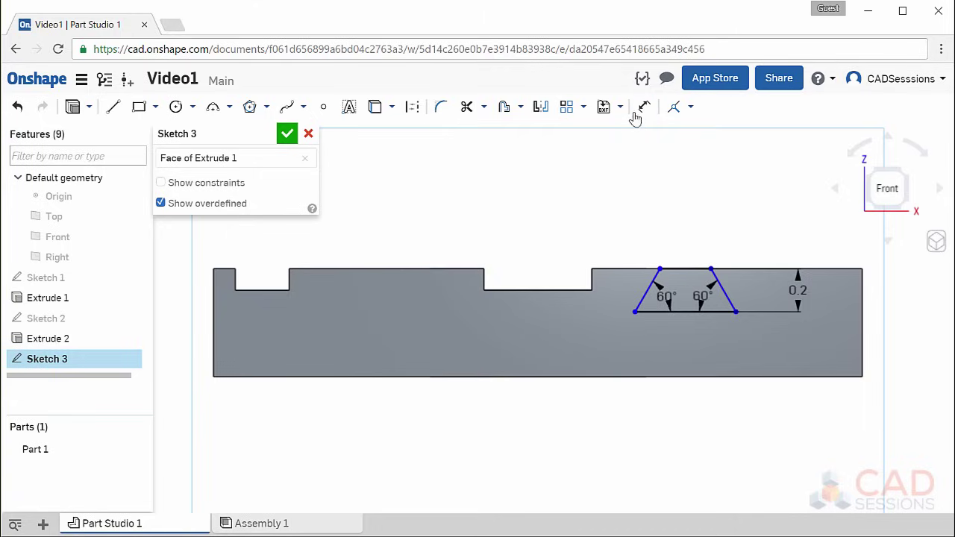
pyautogui.click(690, 269)
pyautogui.click(598, 203)
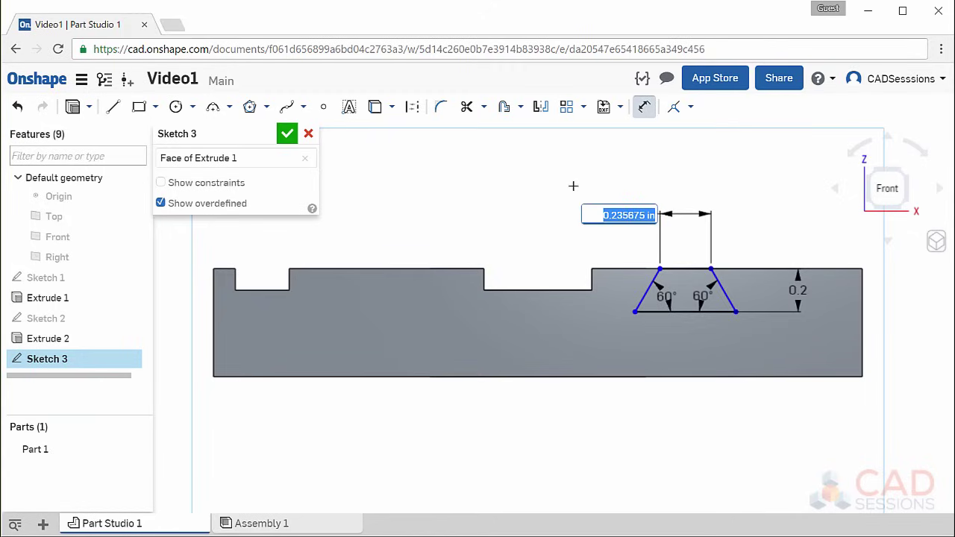
pyautogui.press('BackSpace')
pyautogui.write('0.')
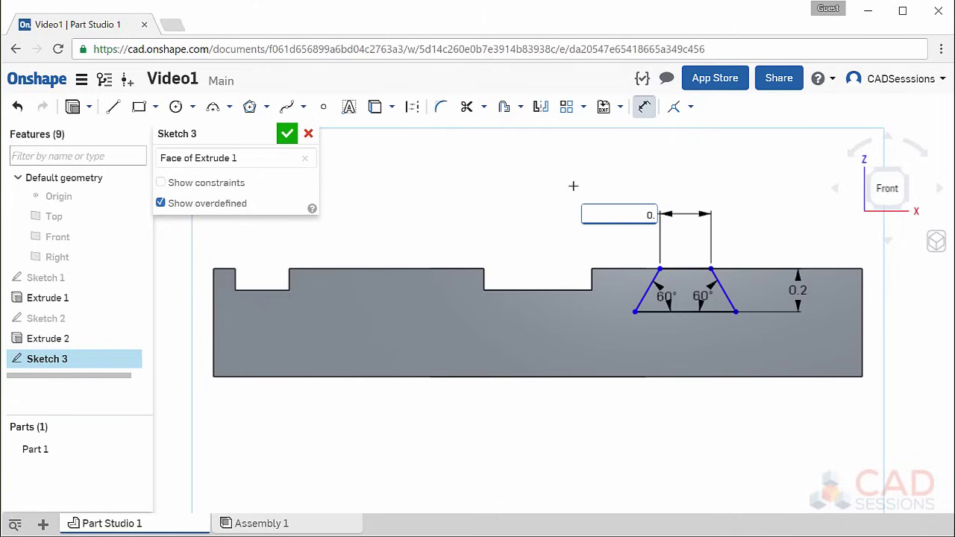
pyautogui.write('5')
pyautogui.press('Return')
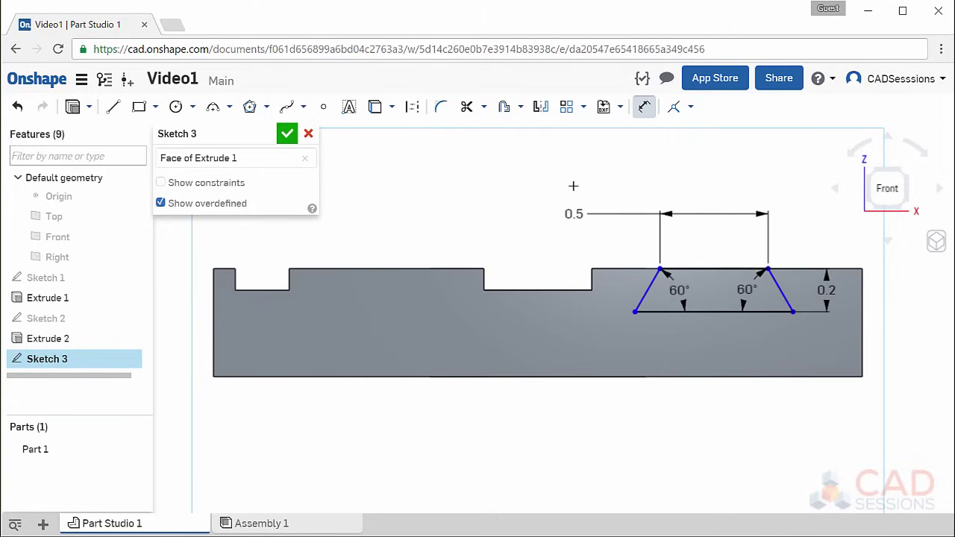
pyautogui.click(643, 109)
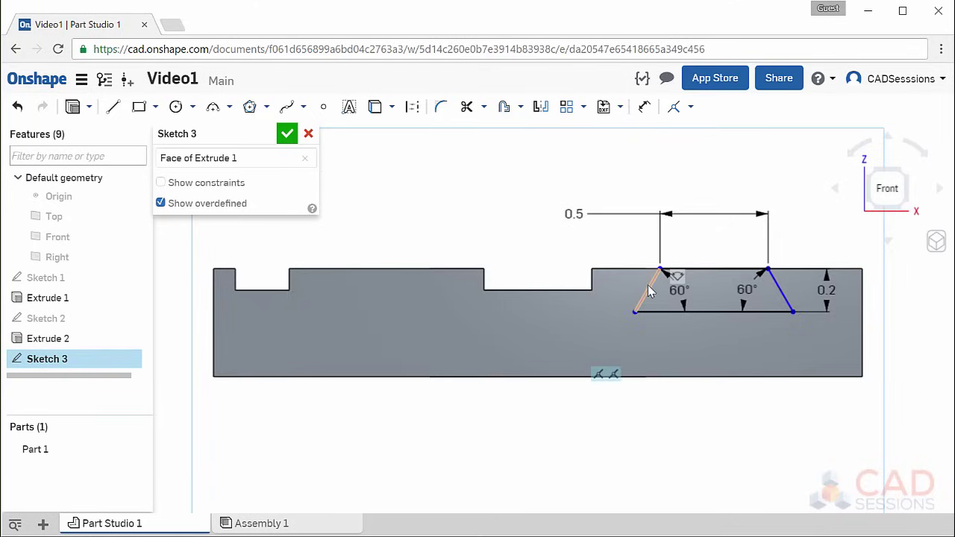
pyautogui.moveTo(589, 296)
pyautogui.mouseDown()
pyautogui.moveTo(667, 291)
pyautogui.moveTo(641, 292)
pyautogui.mouseUp()
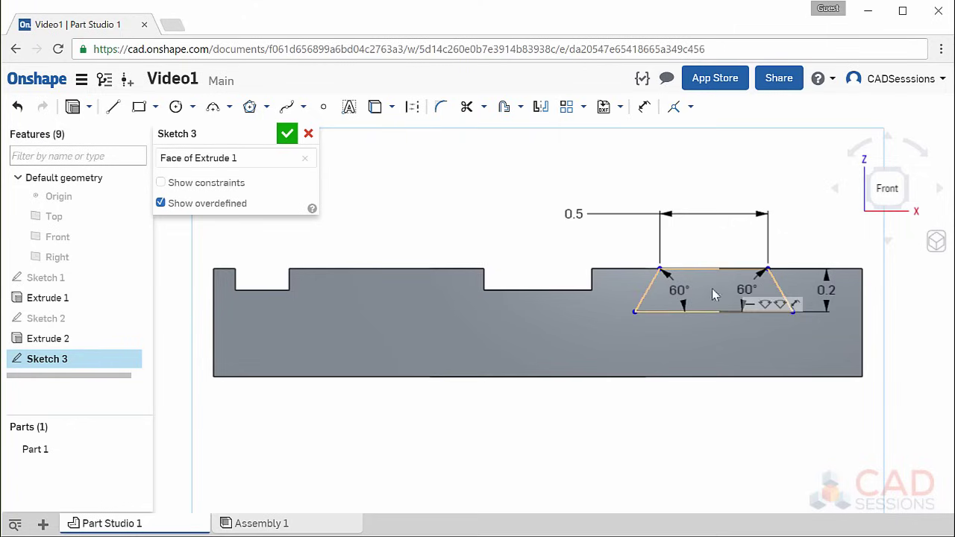
# Step: Draw a vertical construction line from the midpoint of the trapezoid's base to the midpoint of its upper edge
pyautogui.click(113, 109)
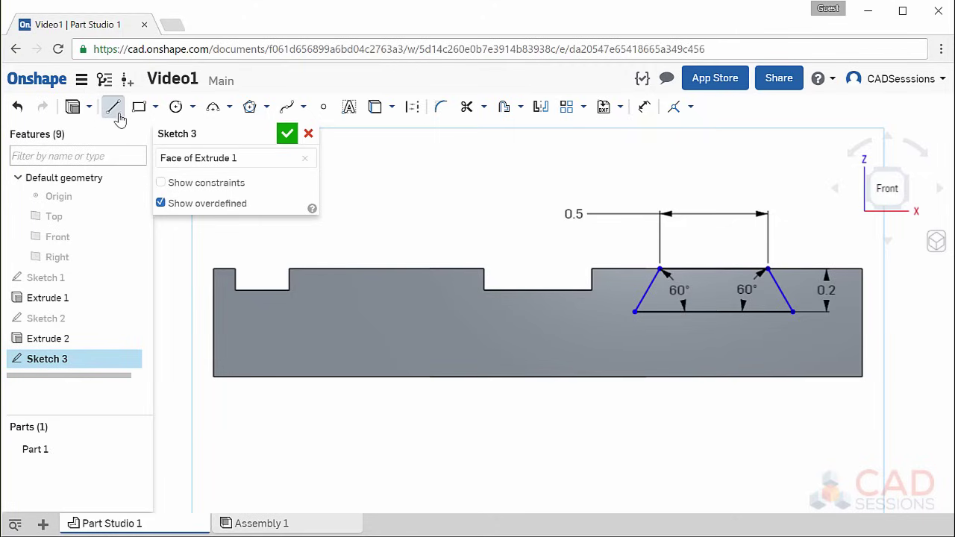
pyautogui.click(408, 107)
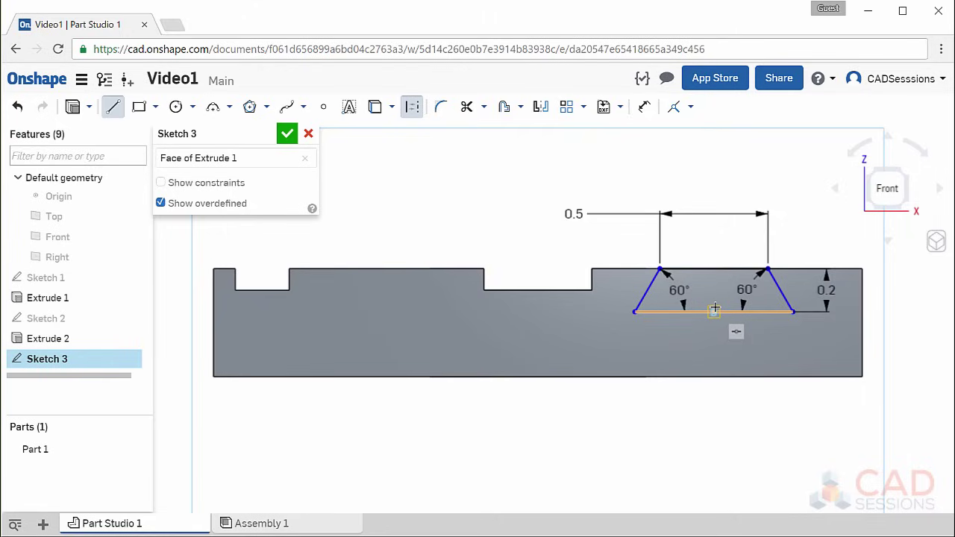
pyautogui.click(714, 311)
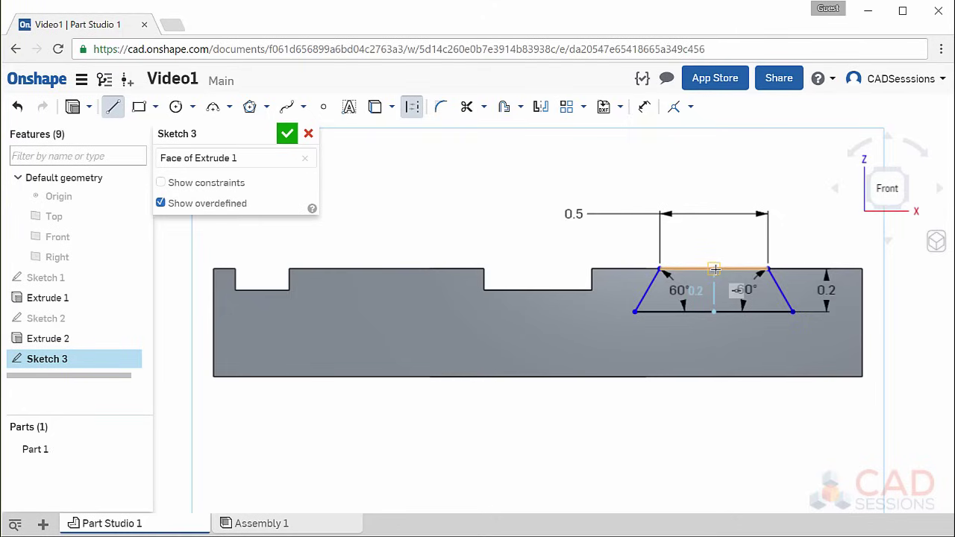
pyautogui.click(714, 269)
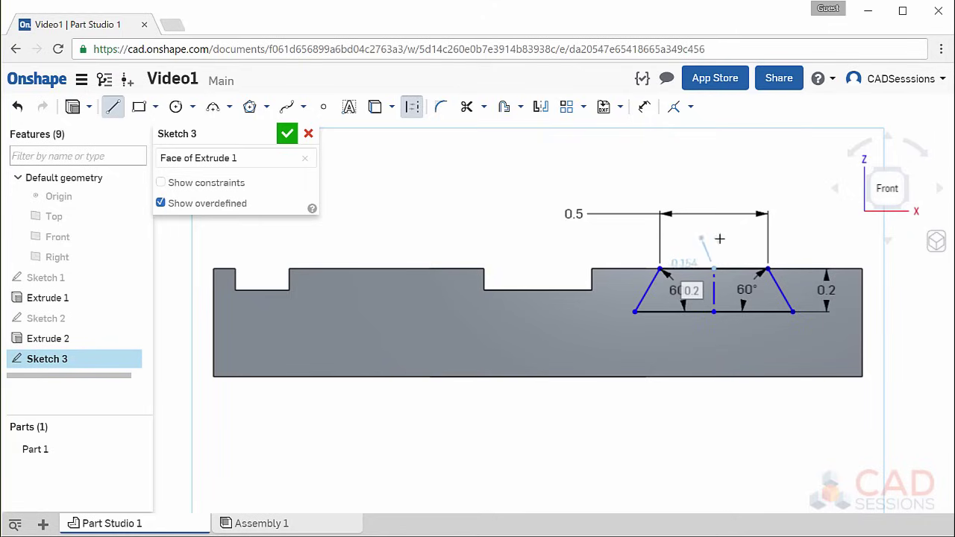
pyautogui.press('Escape')
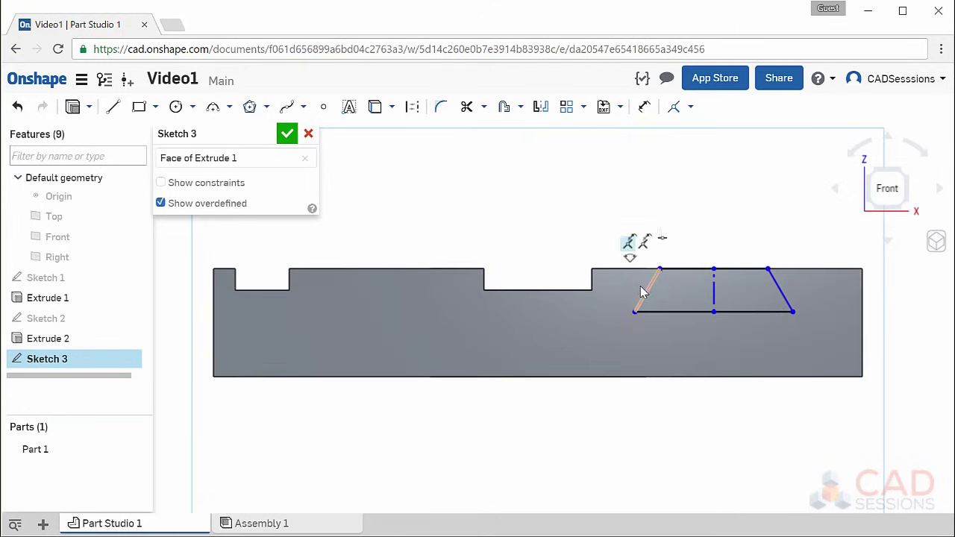
# Step: Dimension the trapezoid's construction line 1 in from the midpoint of the middle slot's floor, and finish the sketch
pyautogui.moveTo(638, 302)
pyautogui.mouseDown()
pyautogui.moveTo(611, 302)
pyautogui.moveTo(720, 302)
pyautogui.moveTo(629, 305)
pyautogui.mouseUp()
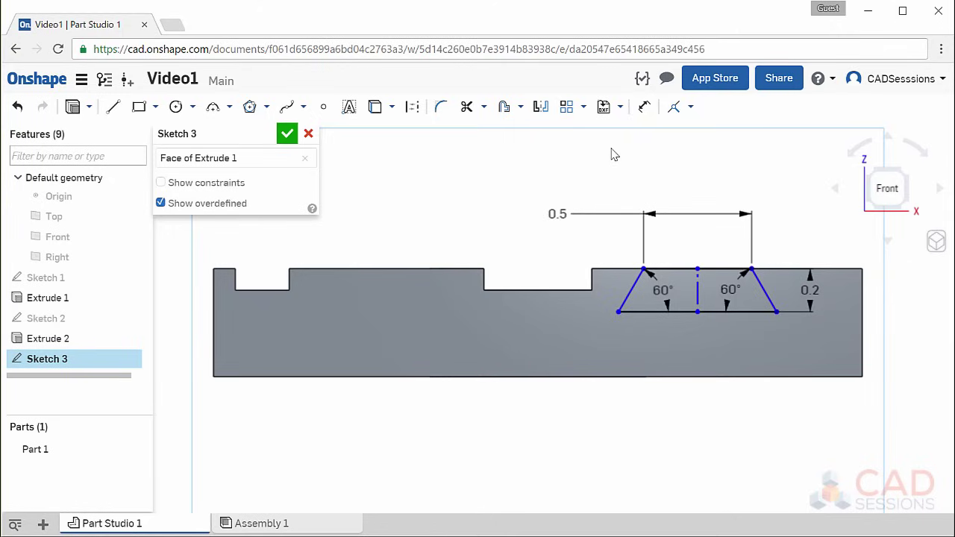
pyautogui.click(644, 107)
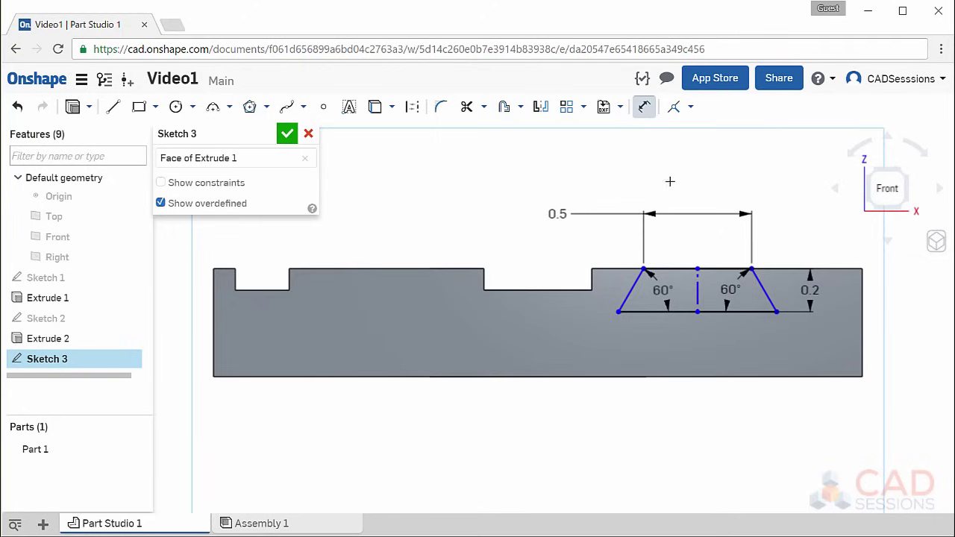
pyautogui.click(695, 286)
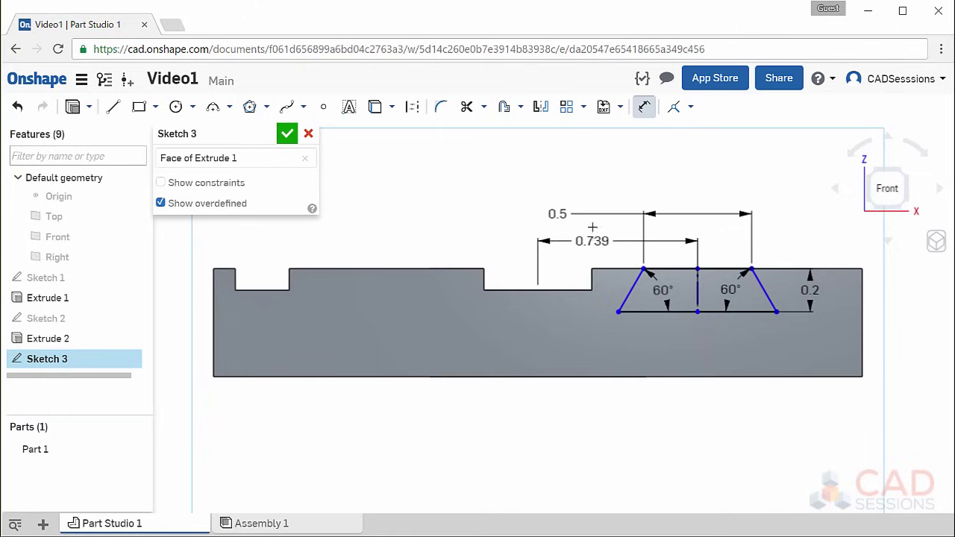
pyautogui.click(592, 168)
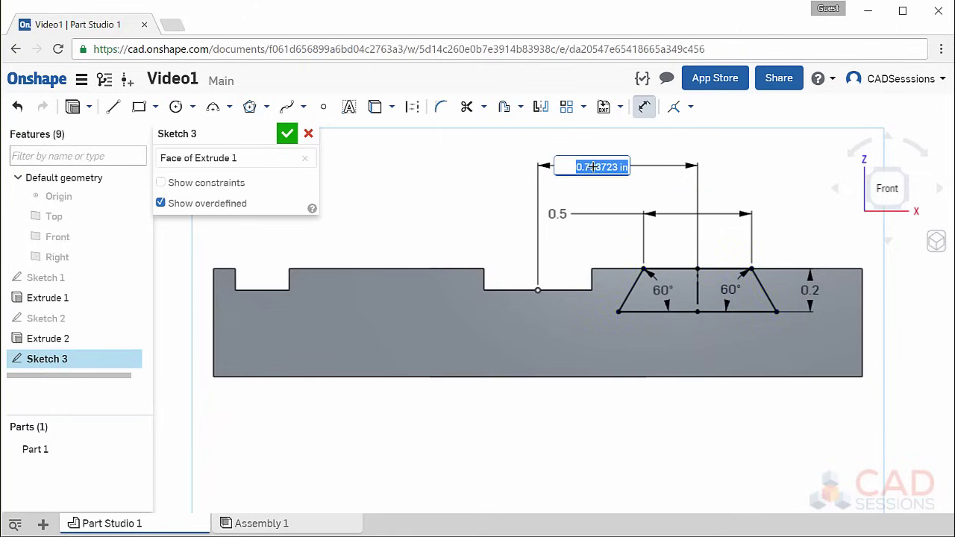
pyautogui.press('Return')
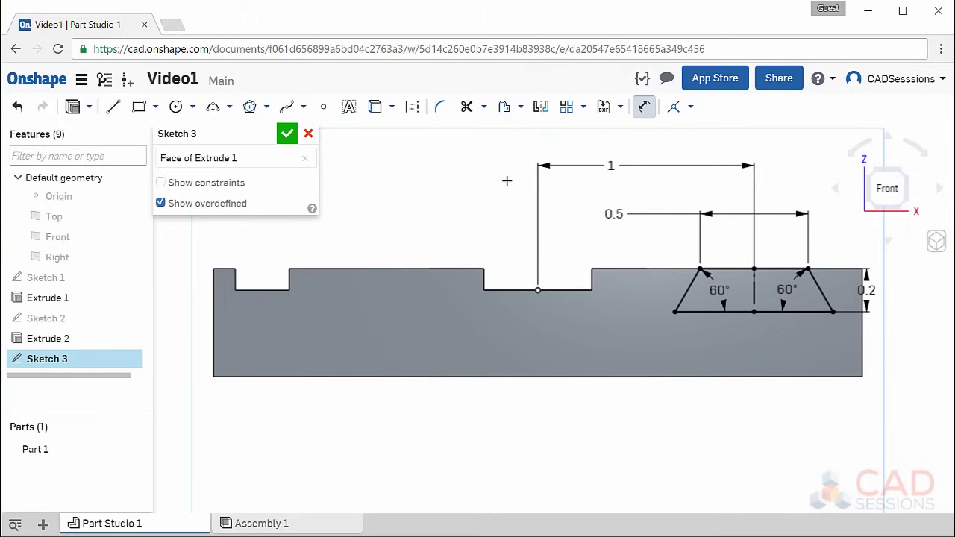
pyautogui.click(288, 133)
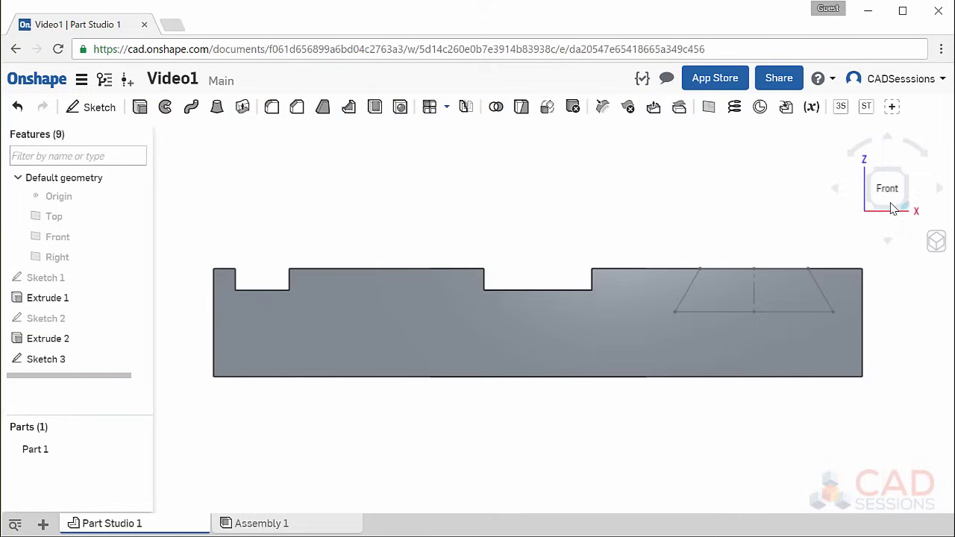
# Step: Cut the dovetail slot by extruding the trapezoid profile through all of the plate as a Remove operation
pyautogui.rightClick(674, 173)
pyautogui.click(697, 231)
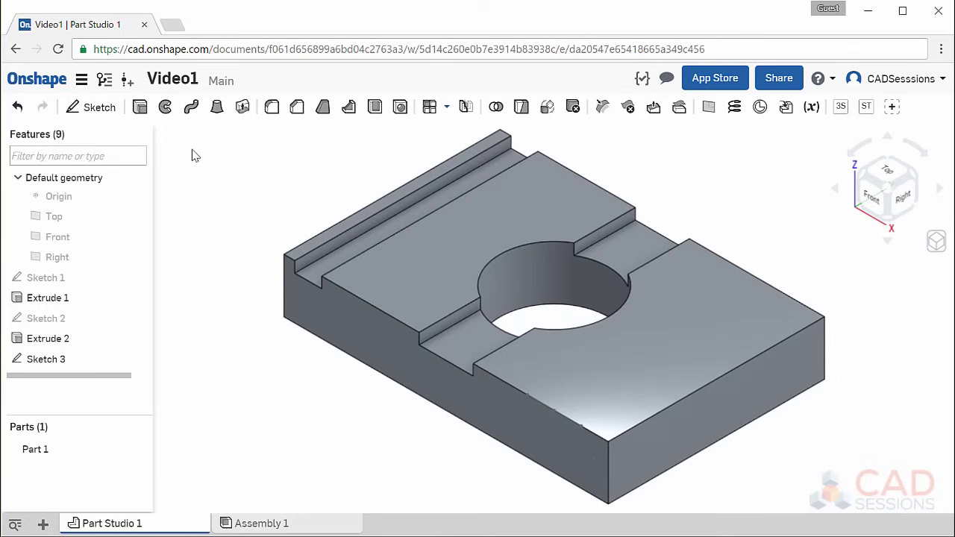
pyautogui.click(141, 108)
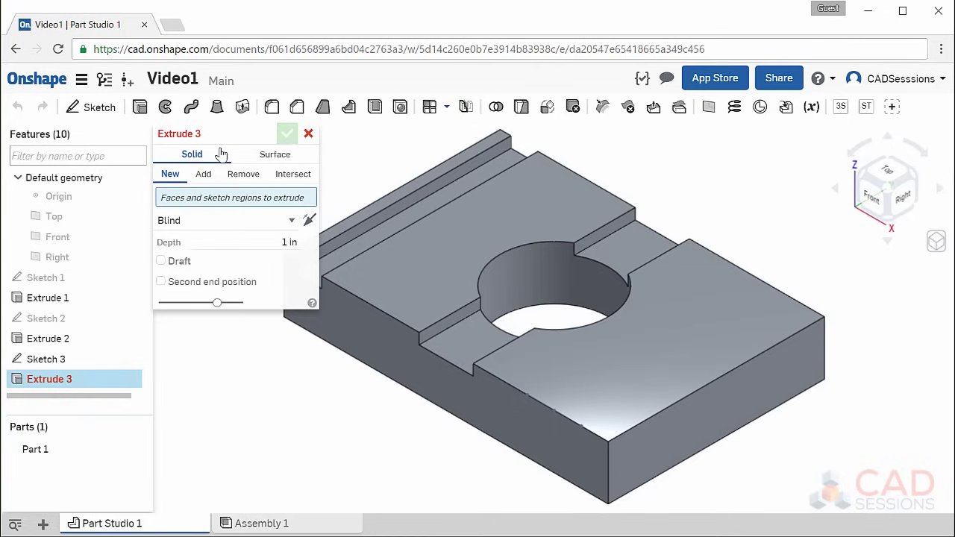
pyautogui.click(249, 176)
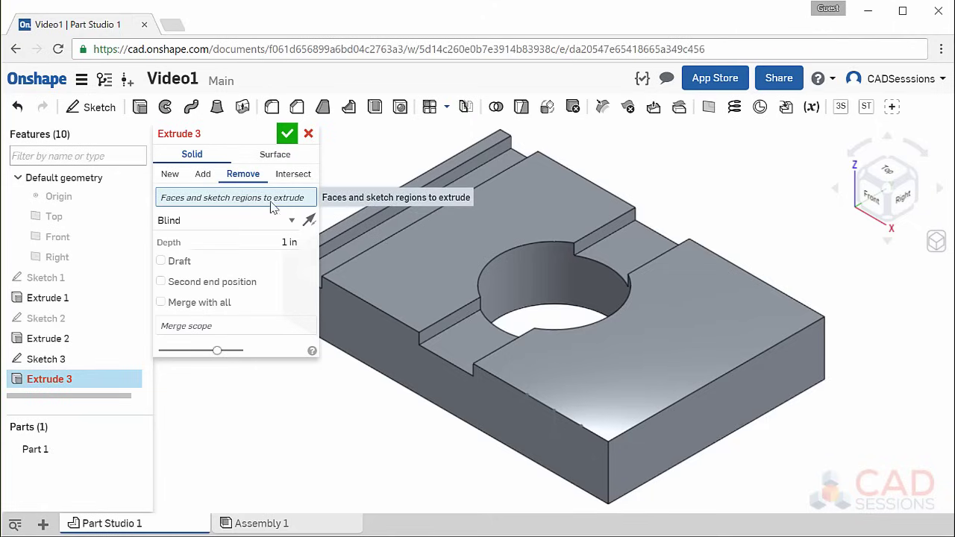
pyautogui.click(535, 410)
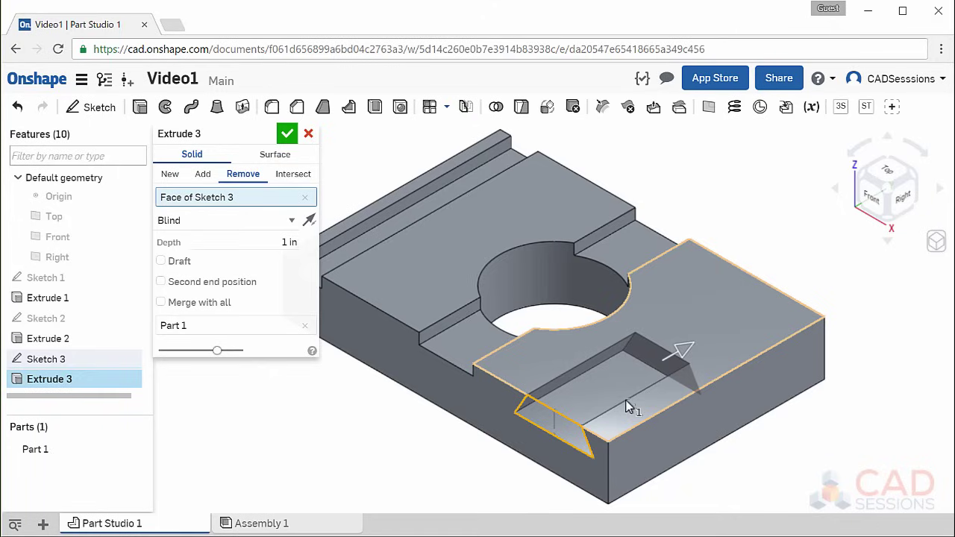
pyautogui.click(291, 222)
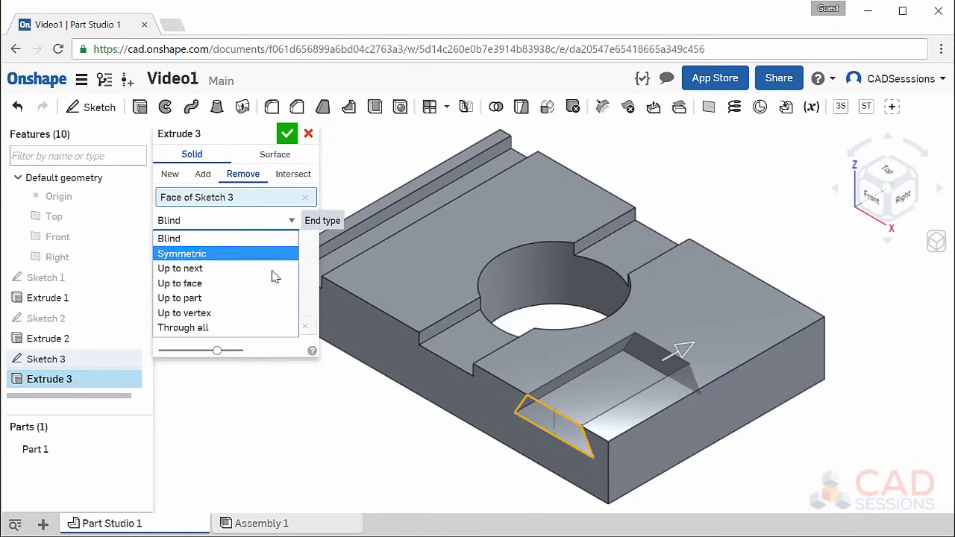
pyautogui.click(267, 328)
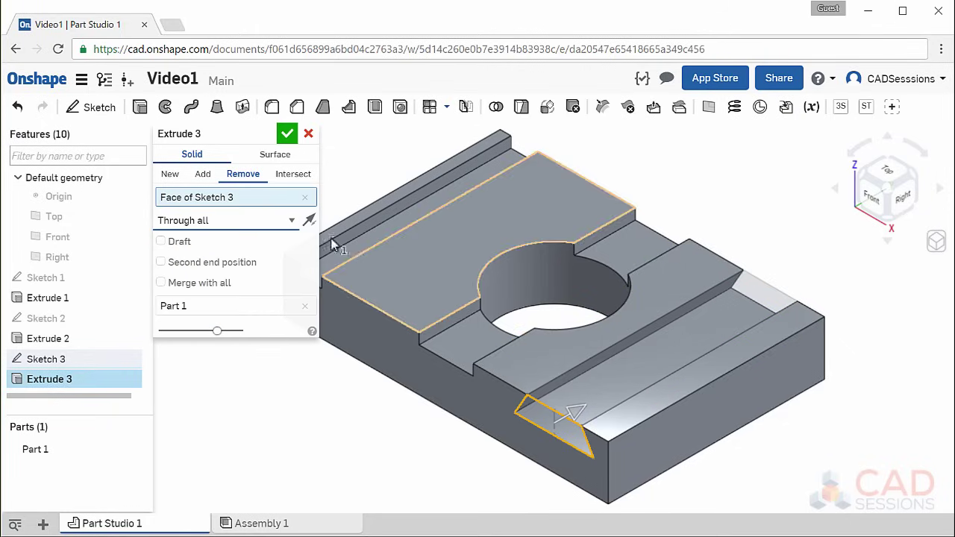
pyautogui.click(288, 134)
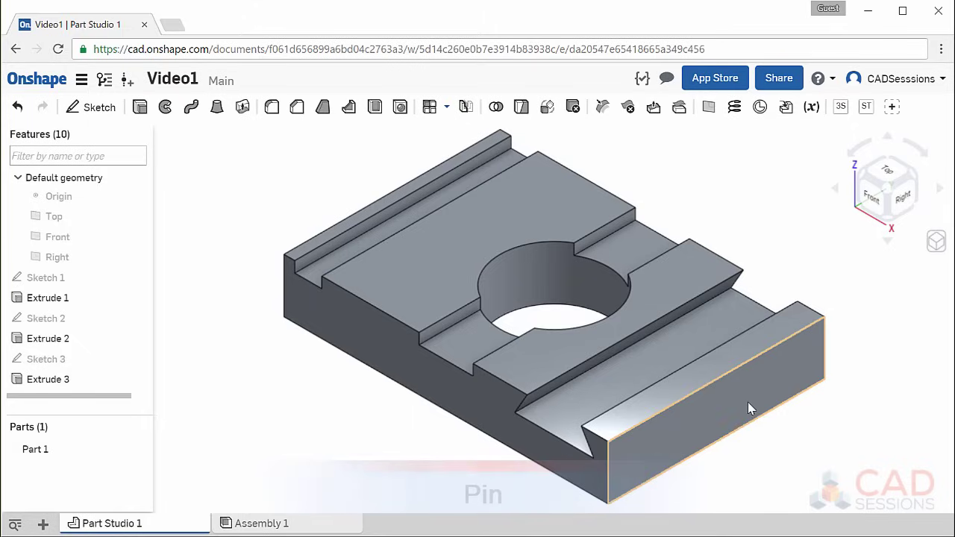
# Step: Start a new sketch on the plate's end face beside the dovetail slot, viewed normal to that face
pyautogui.click(707, 435)
pyautogui.click(788, 442)
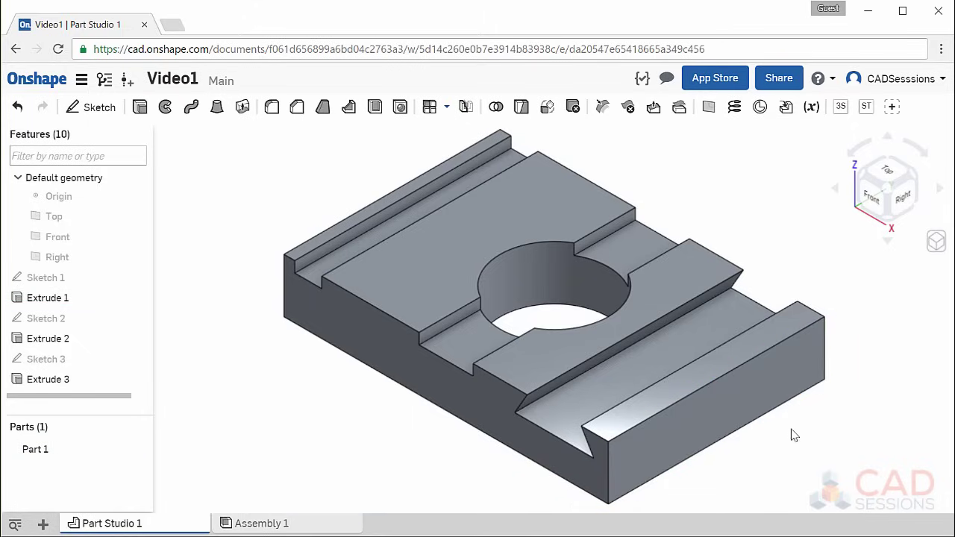
pyautogui.click(104, 109)
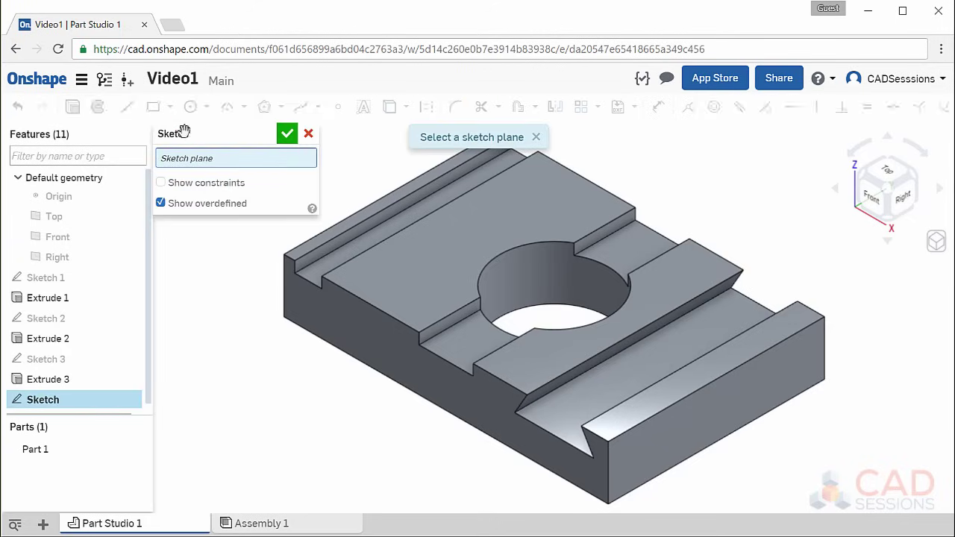
pyautogui.click(706, 421)
pyautogui.rightClick(785, 377)
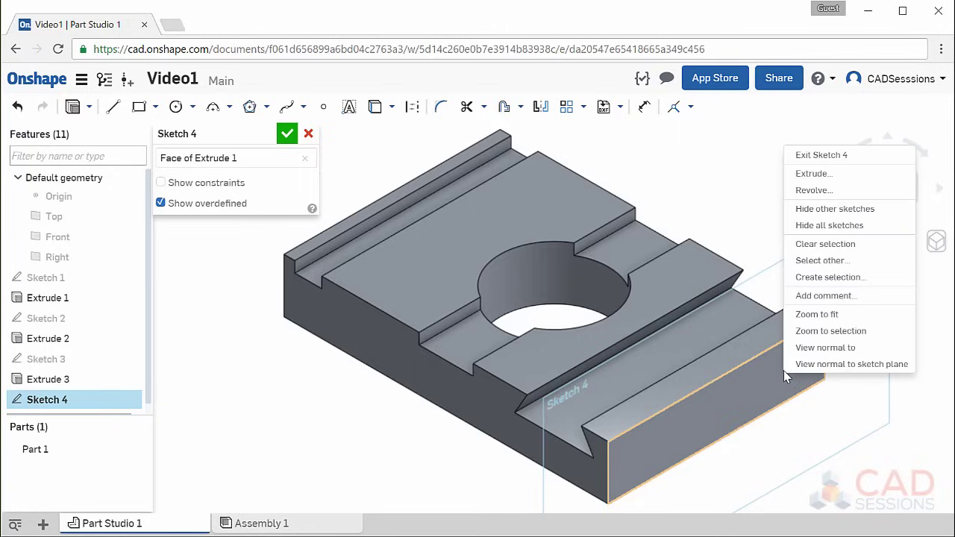
pyautogui.click(880, 347)
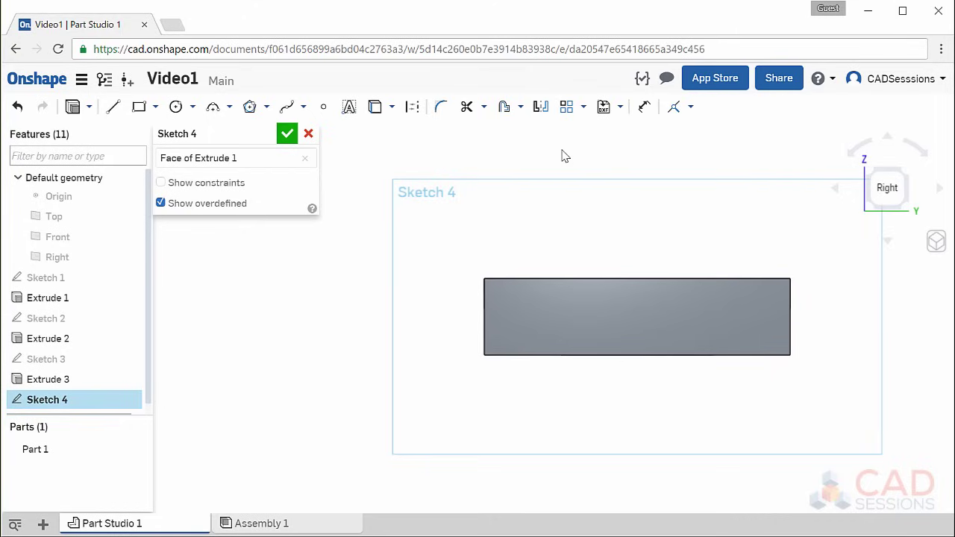
pyautogui.click(637, 277)
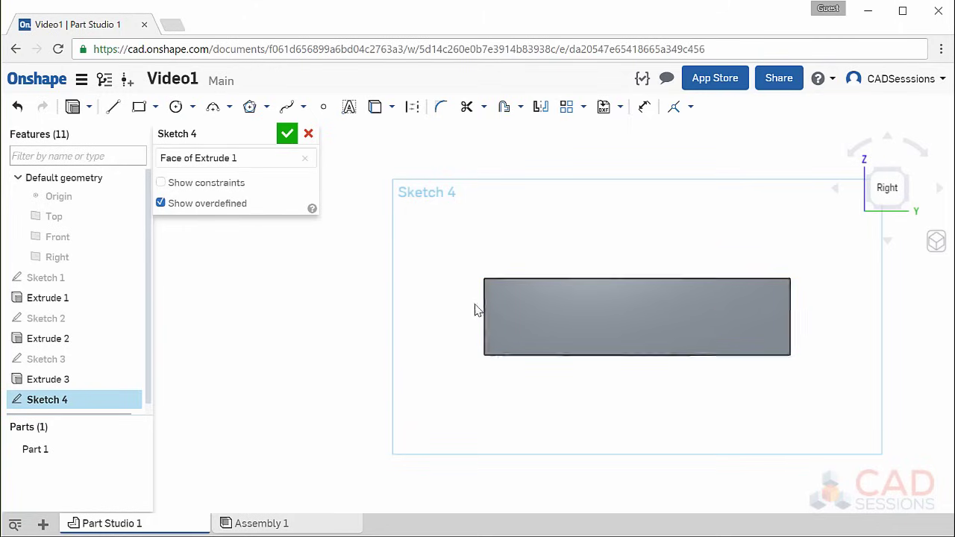
pyautogui.click(636, 221)
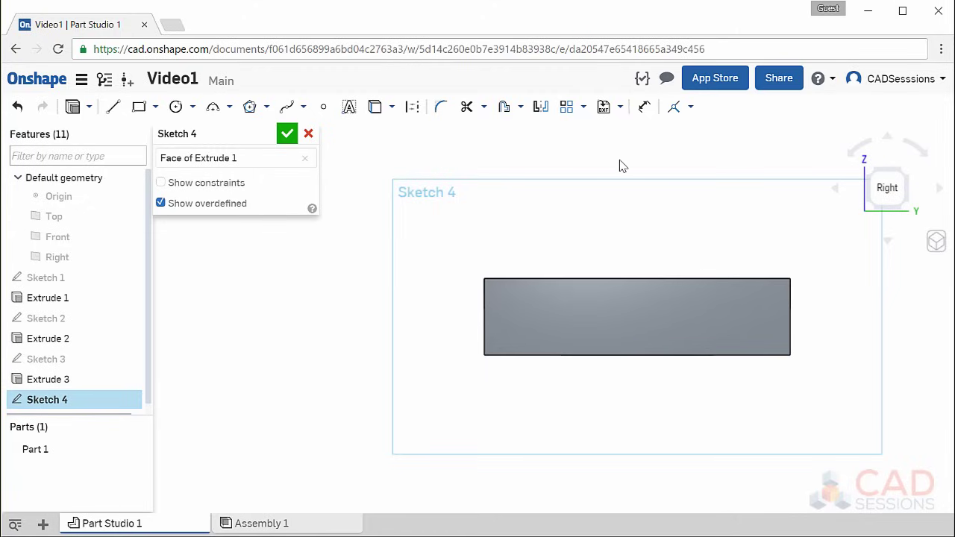
# Step: Draw a circle about 0.39 in in diameter at the center of the end face, aligned with the midpoints of its edges
pyautogui.click(177, 108)
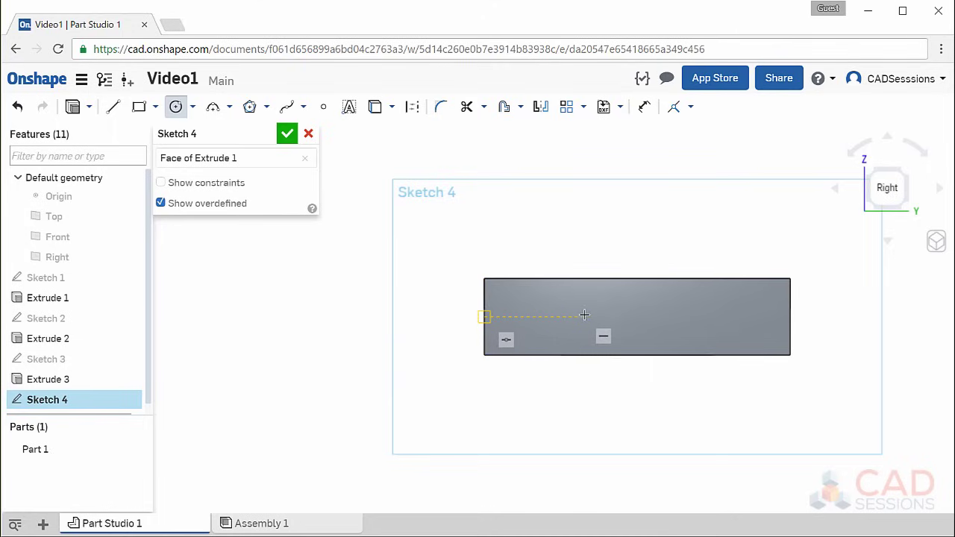
pyautogui.click(637, 317)
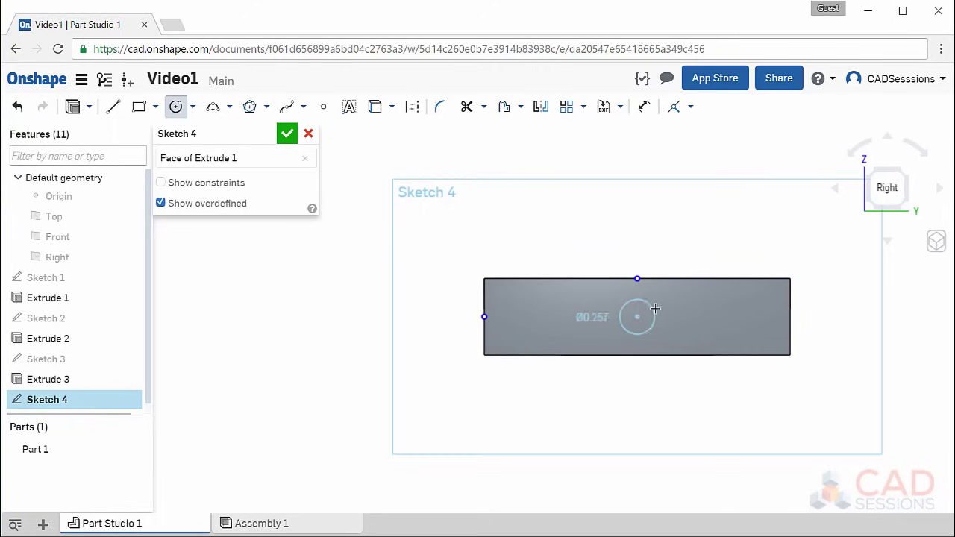
pyautogui.click(664, 303)
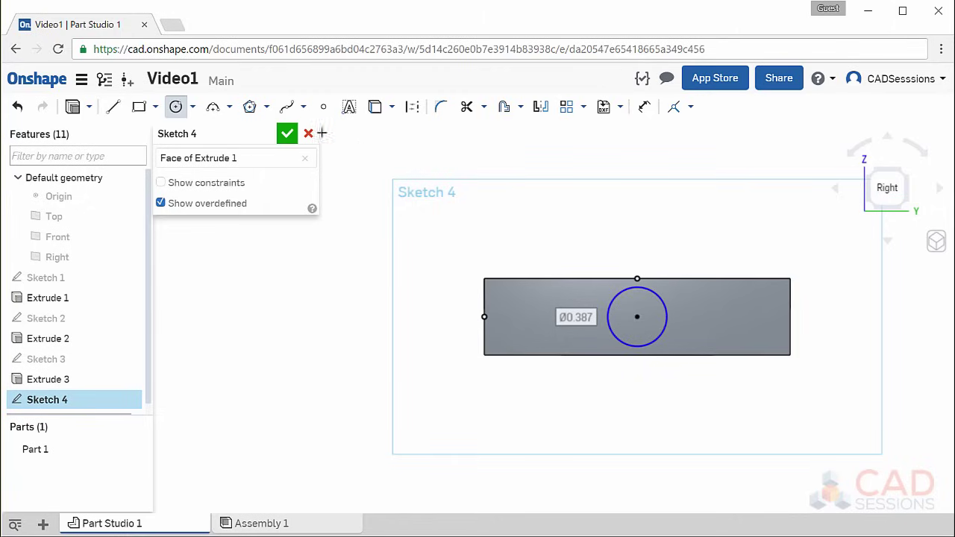
pyautogui.click(176, 107)
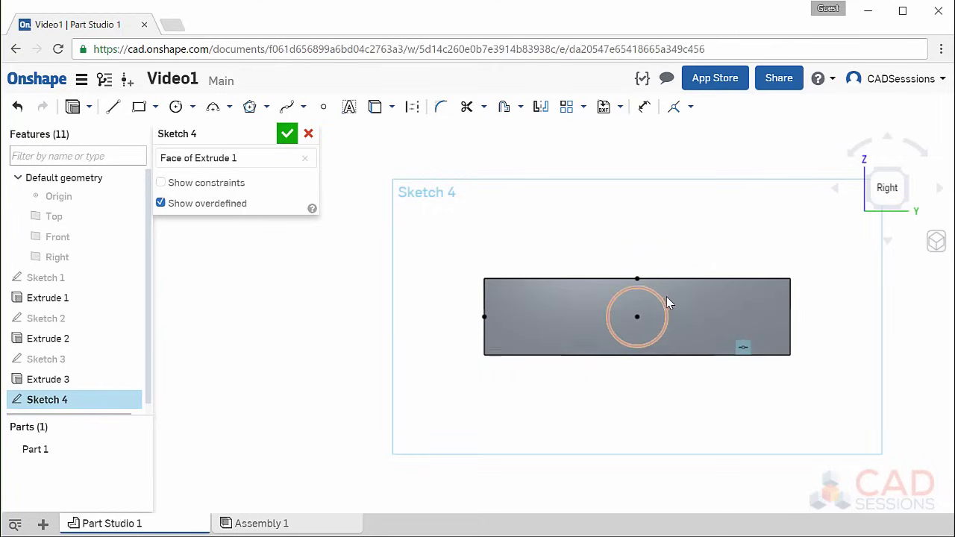
pyautogui.moveTo(667, 298)
pyautogui.mouseDown()
pyautogui.moveTo(686, 305)
pyautogui.moveTo(670, 315)
pyautogui.mouseUp()
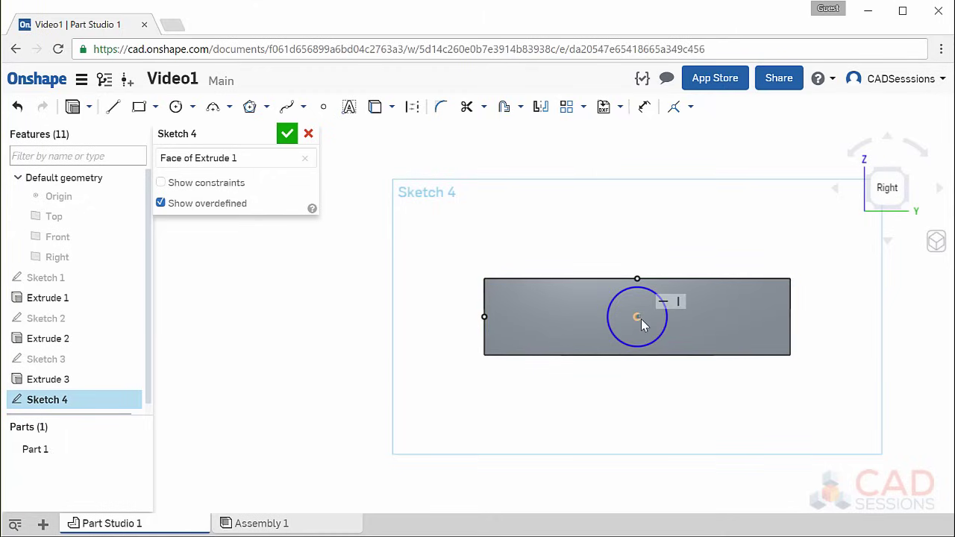
# Step: Dimension the circle's diameter as 0.375 in and finish the sketch
pyautogui.click(644, 109)
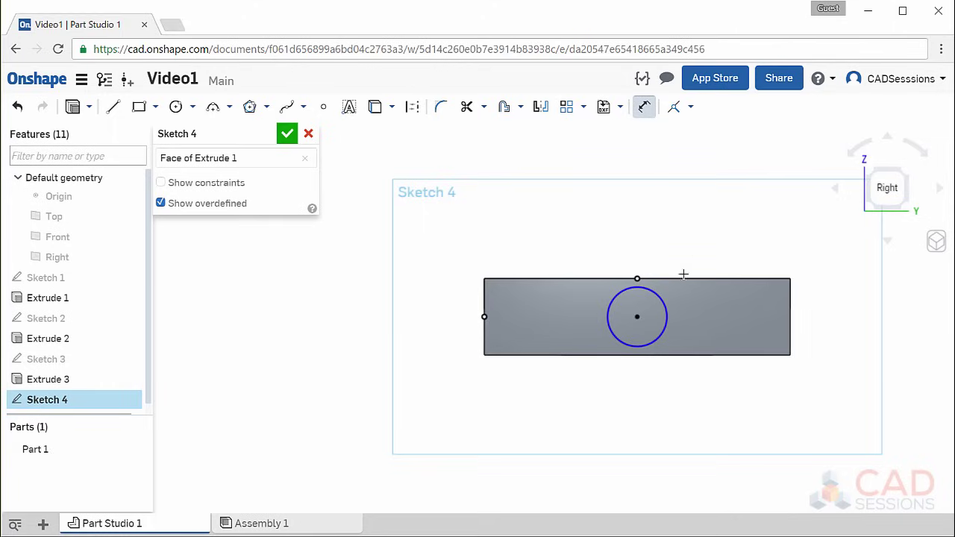
pyautogui.click(666, 316)
pyautogui.click(734, 251)
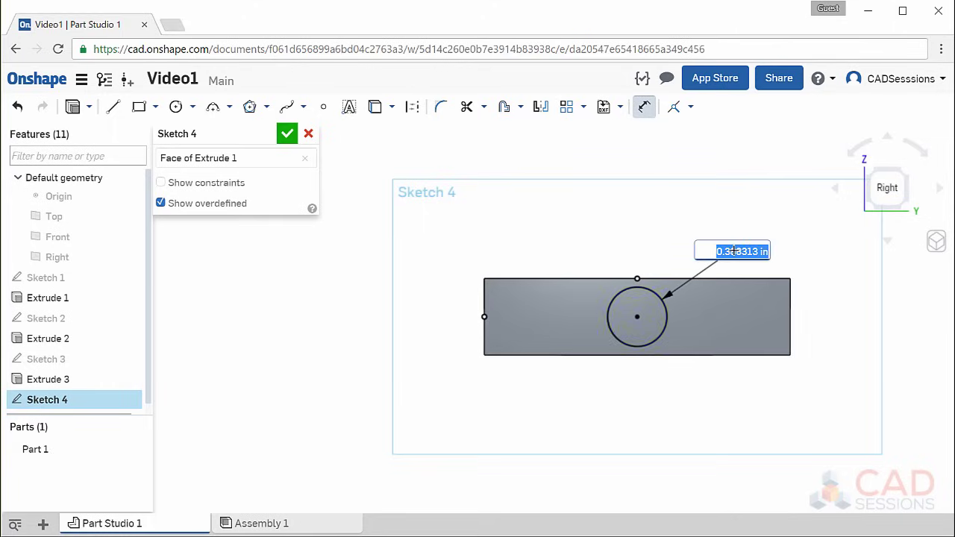
pyautogui.press('BackSpace')
pyautogui.write('.375')
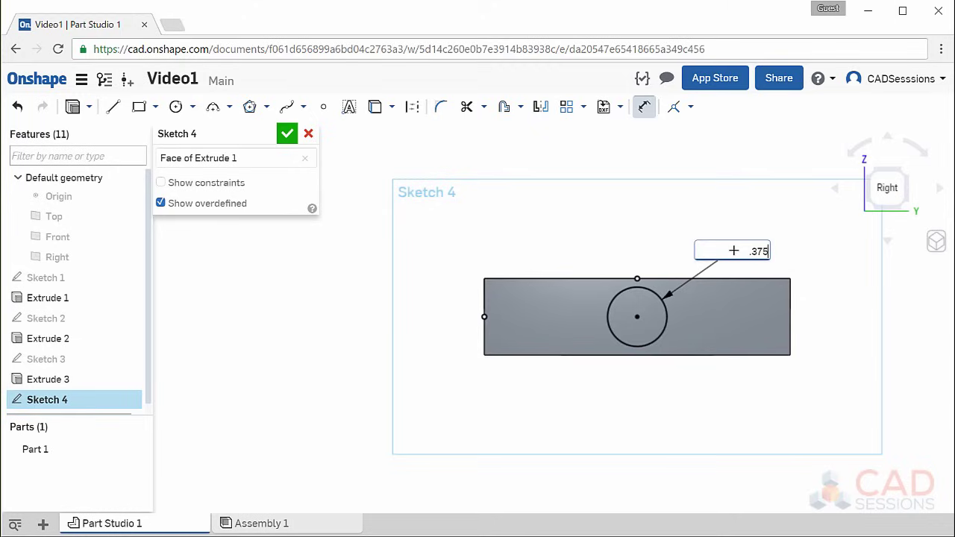
pyautogui.press('Return')
pyautogui.click(306, 135)
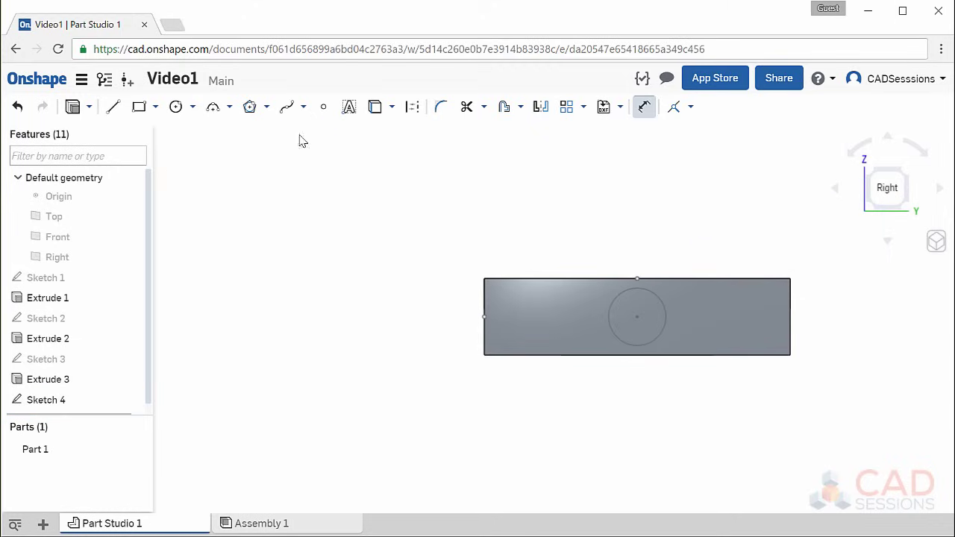
# Step: Extrude the circle 0.5 in outward from the end face as a pin, using Add to merge it with the plate
pyautogui.rightClick(538, 221)
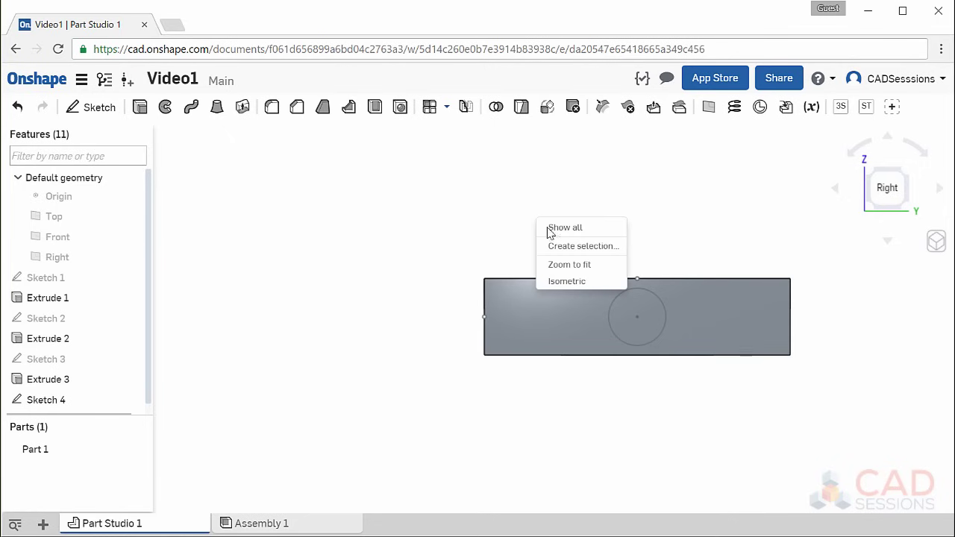
pyautogui.click(559, 279)
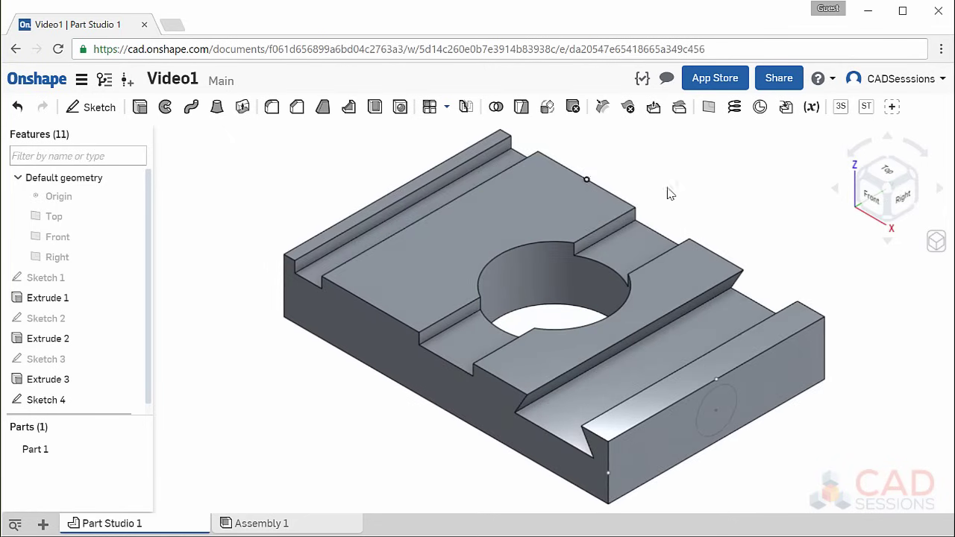
pyautogui.click(140, 106)
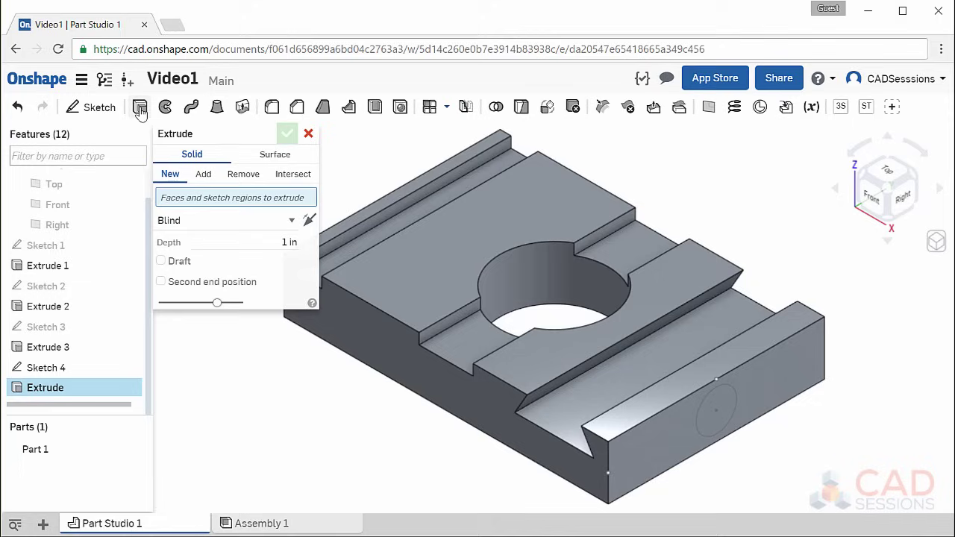
pyautogui.click(212, 177)
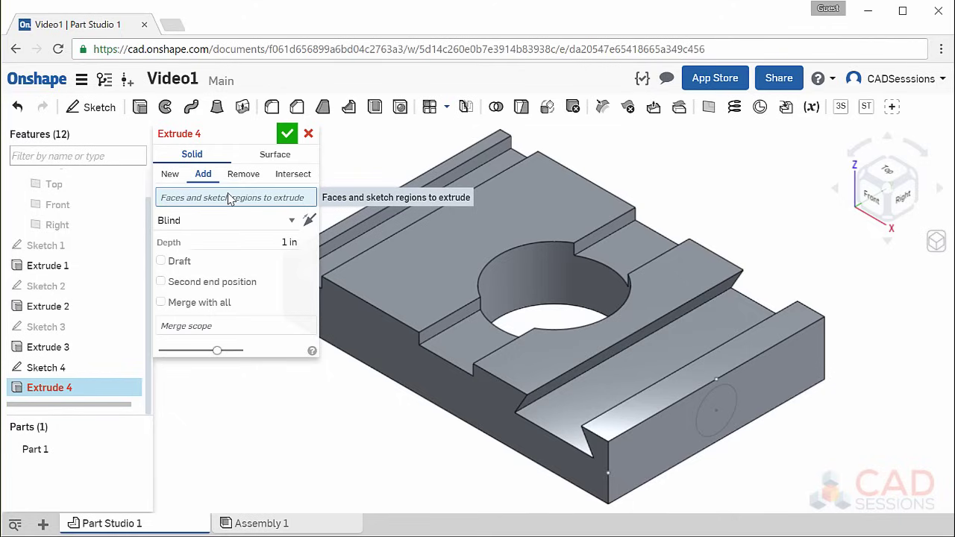
pyautogui.click(723, 413)
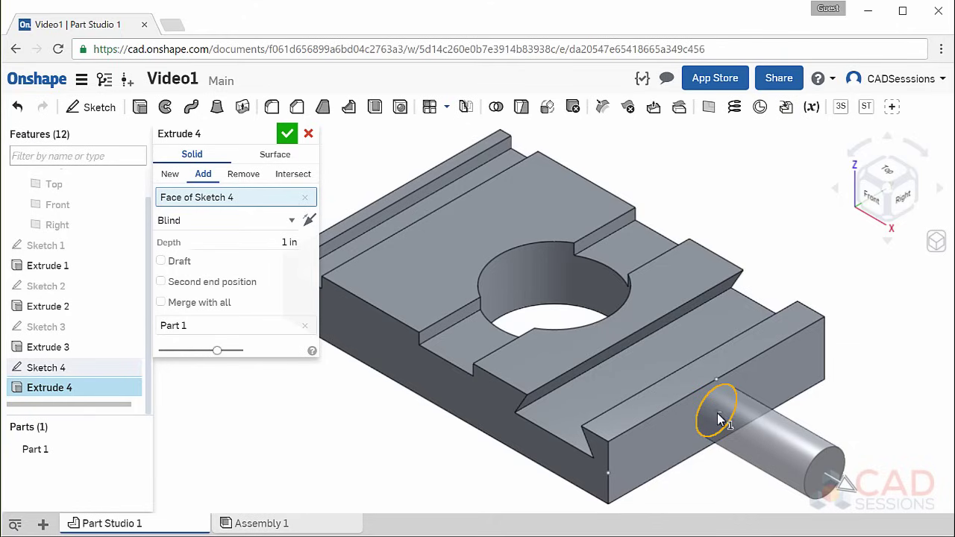
pyautogui.click(285, 241)
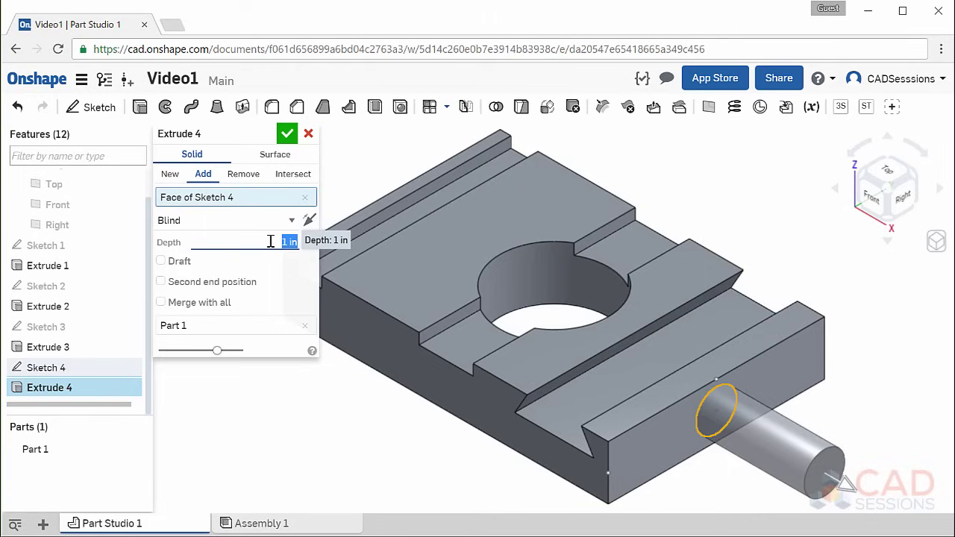
pyautogui.write('0.')
pyautogui.write('56')
pyautogui.press('BackSpace')
pyautogui.press('Return')
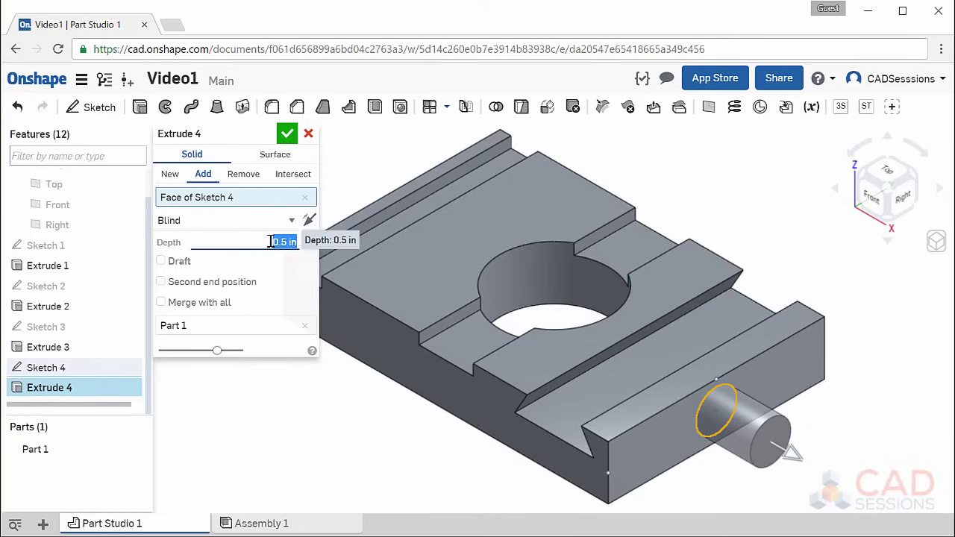
pyautogui.click(287, 134)
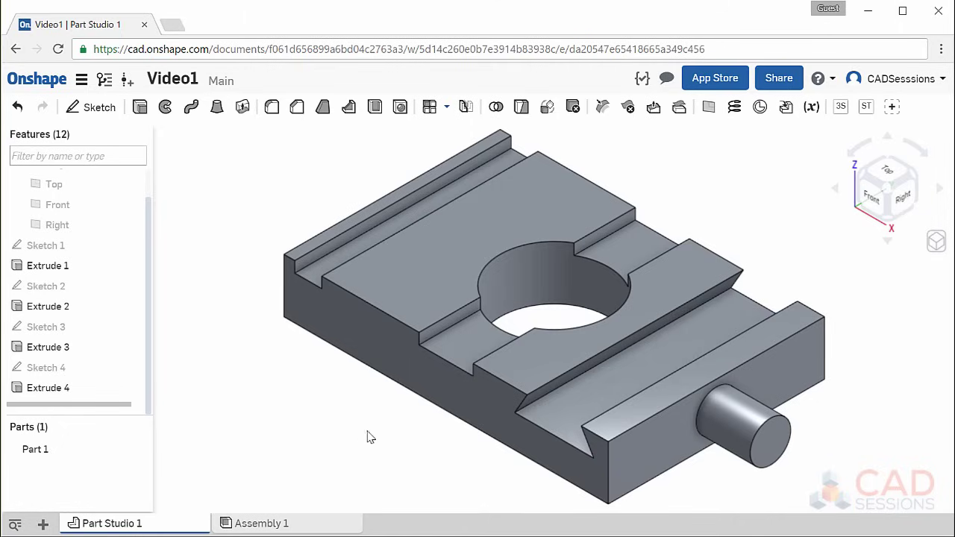